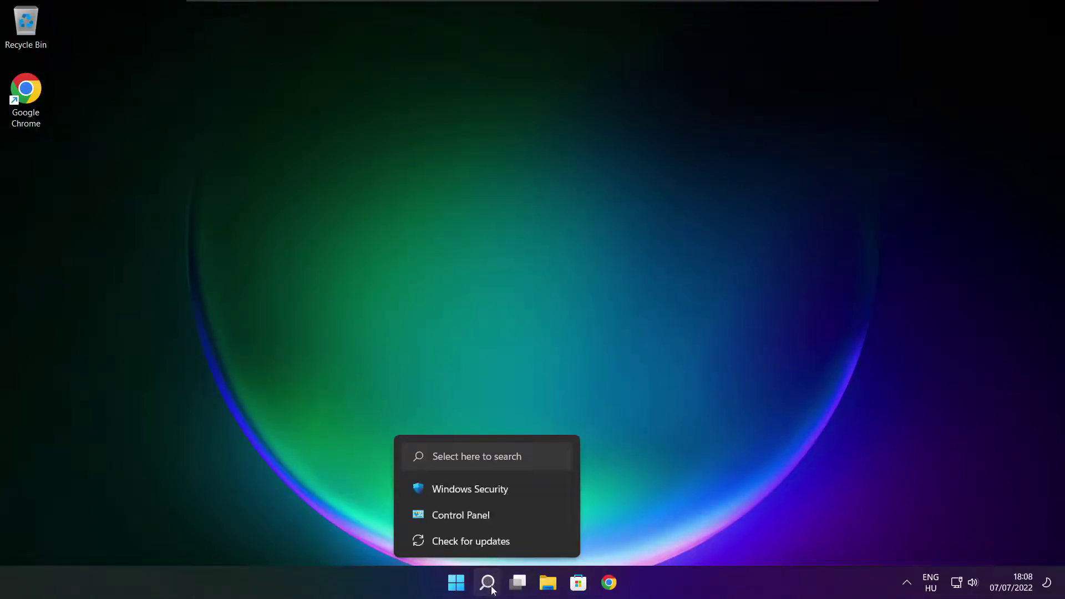
- Search Windows for 'device manager' so Device Manager appears as the best match
click(491, 588)
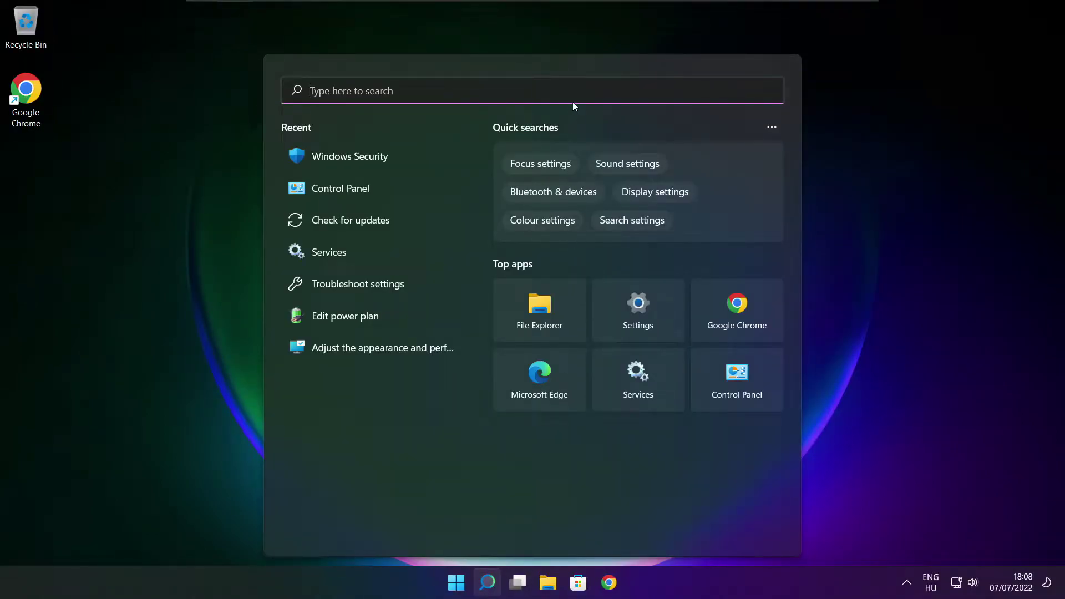
text(device man)
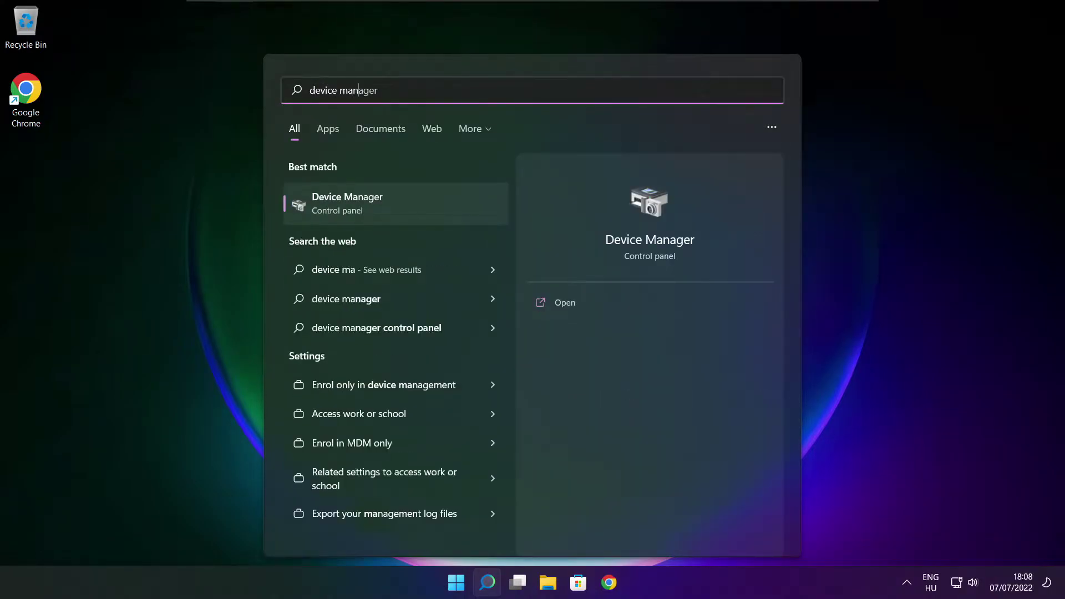
text(ager)
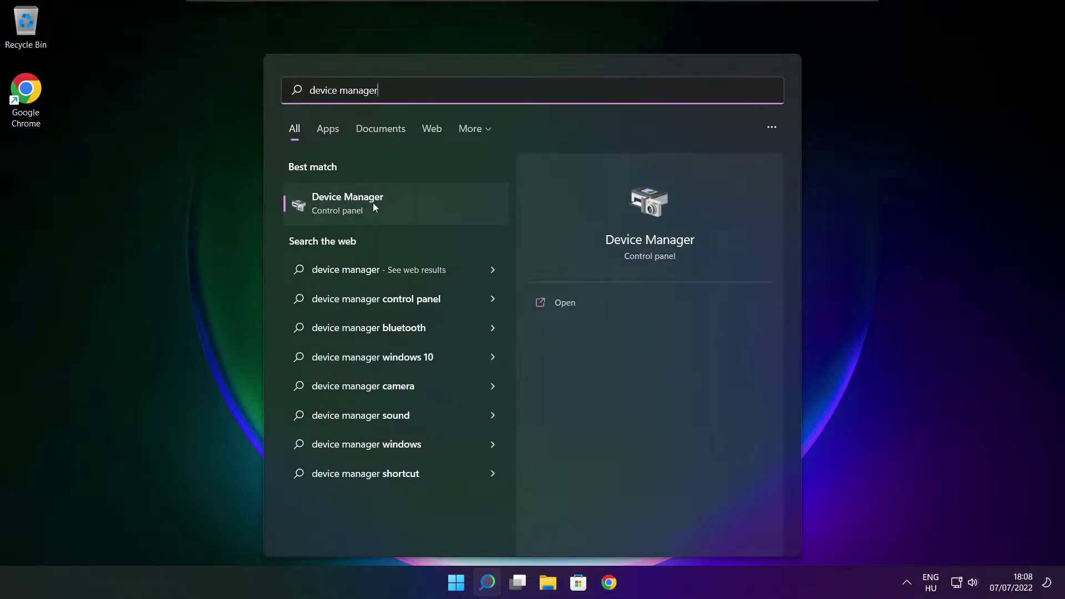
- Open Device Manager maximised and expand the Display adaptors category
click(437, 209)
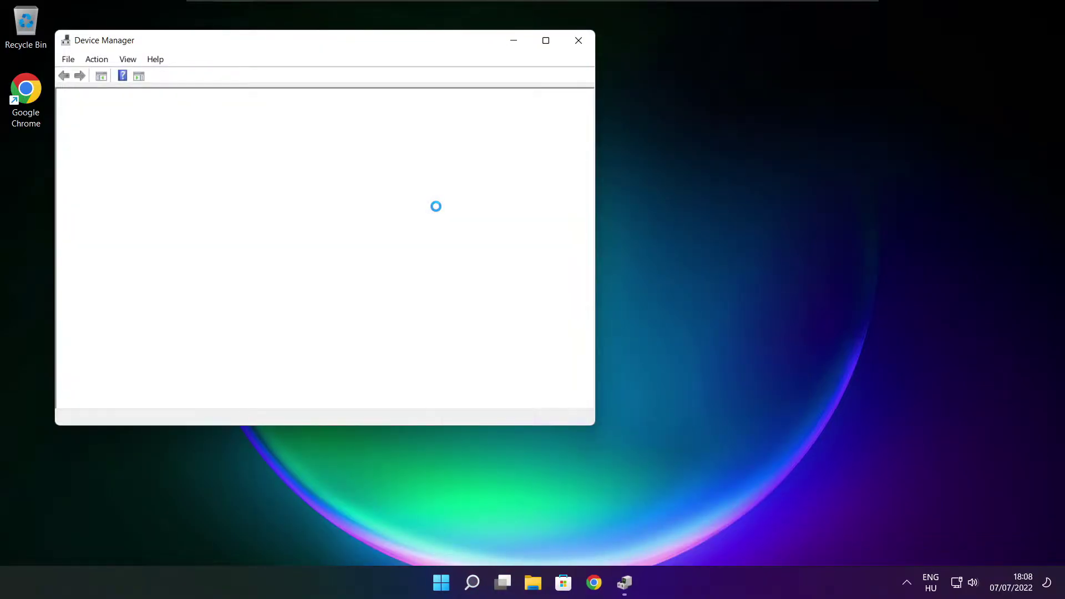
click(545, 42)
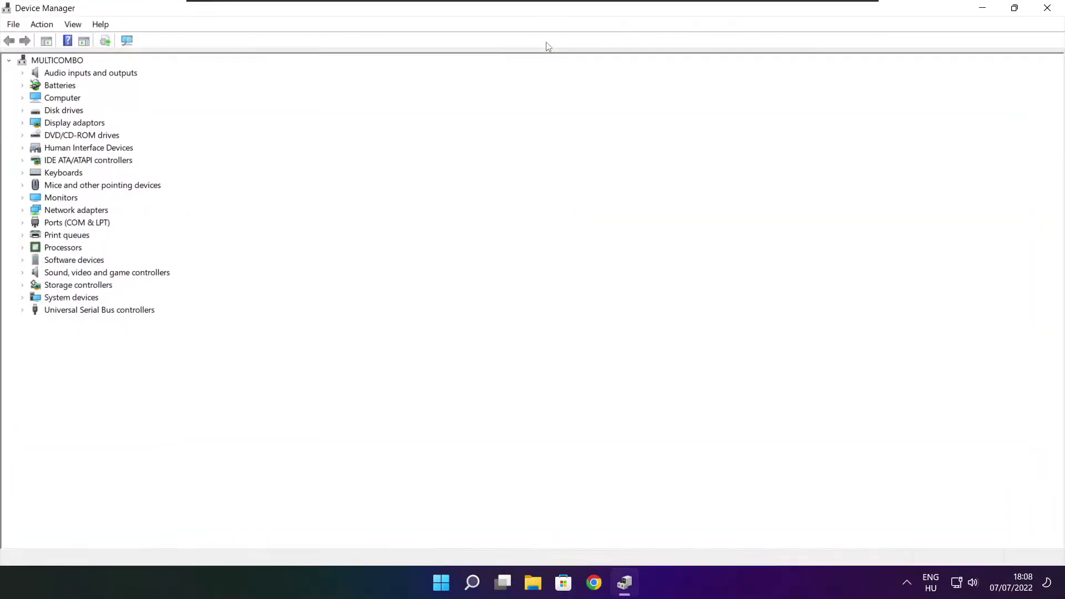
click(32, 124)
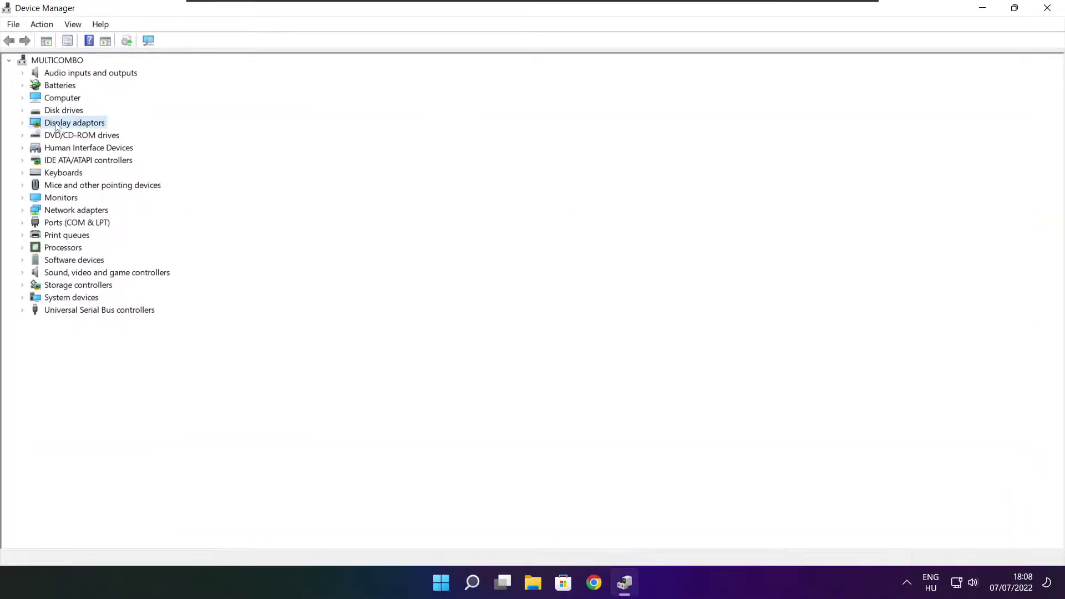
click(23, 123)
- Search automatically for a VMware SVGA 3D driver, confirming the best one is installed
click(104, 137)
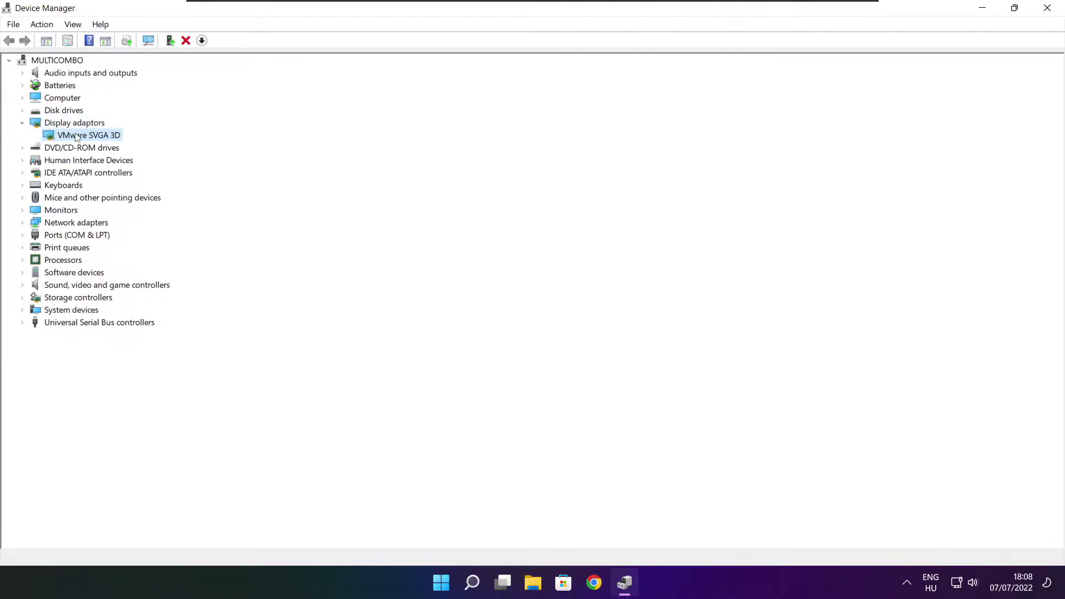
right_click(76, 137)
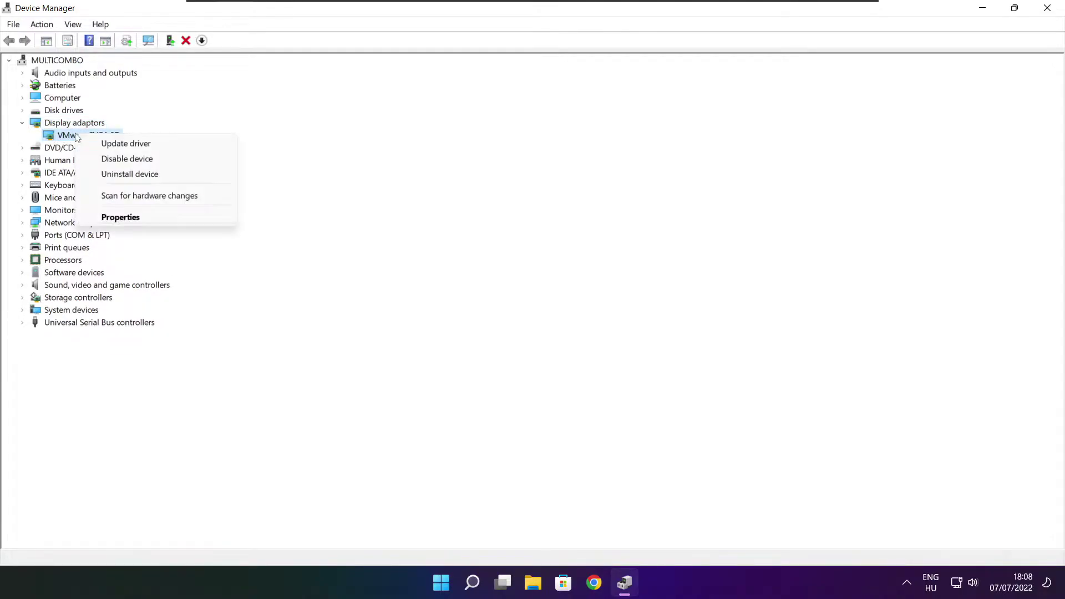
click(155, 146)
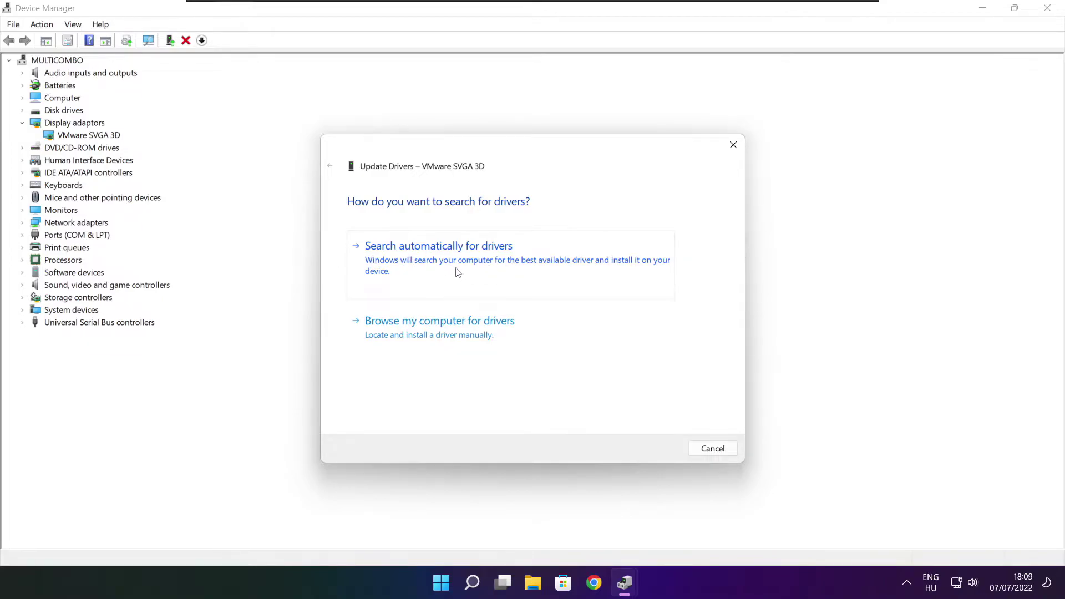
click(484, 265)
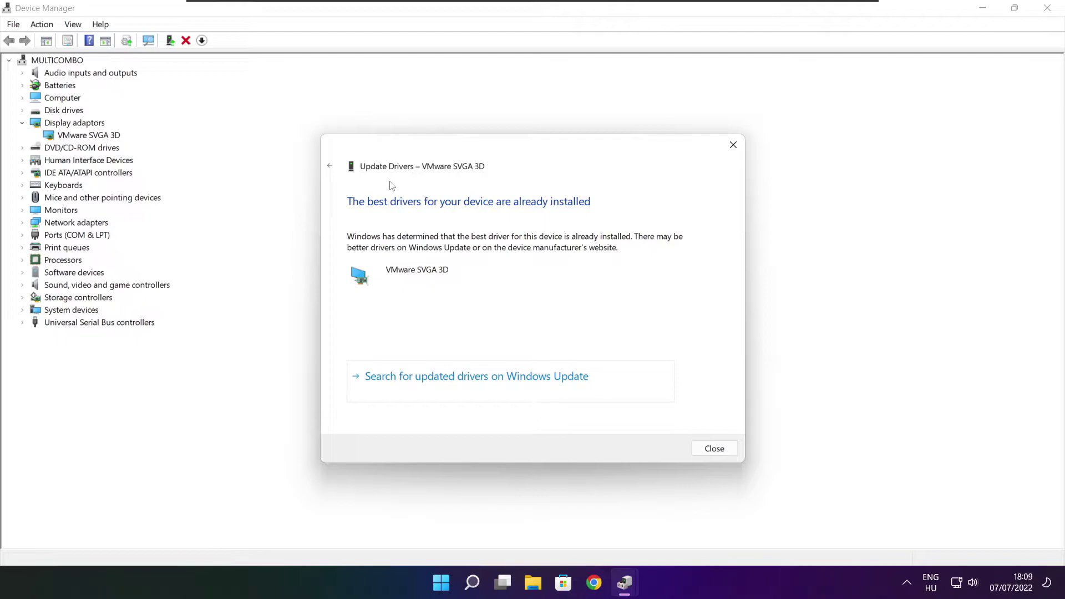
click(714, 448)
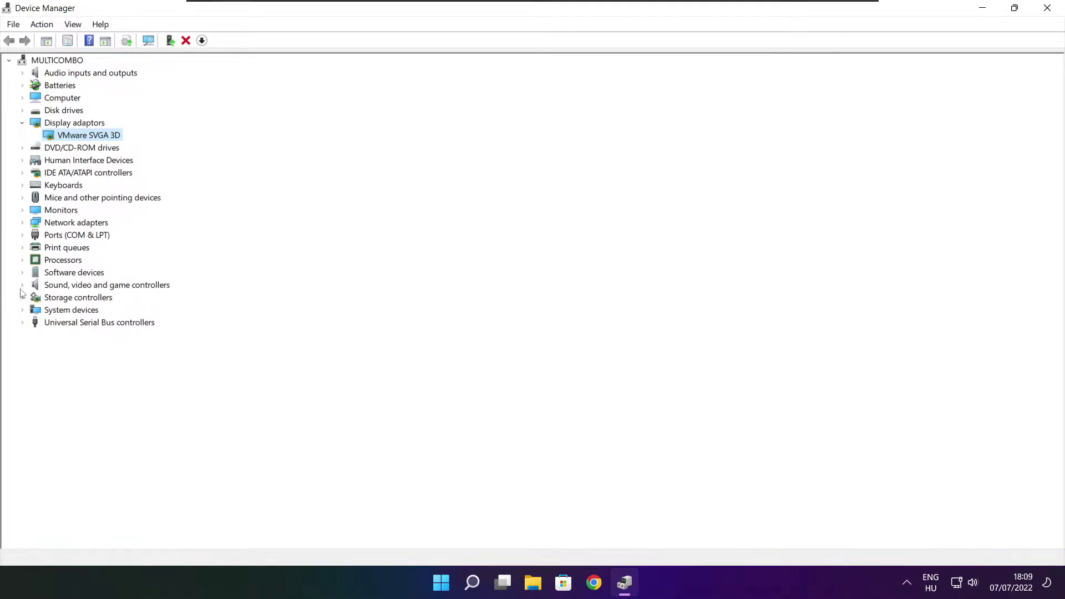
- Run an automatic driver search for the High Definition Audio Device under Sound, video and game controllers
click(49, 287)
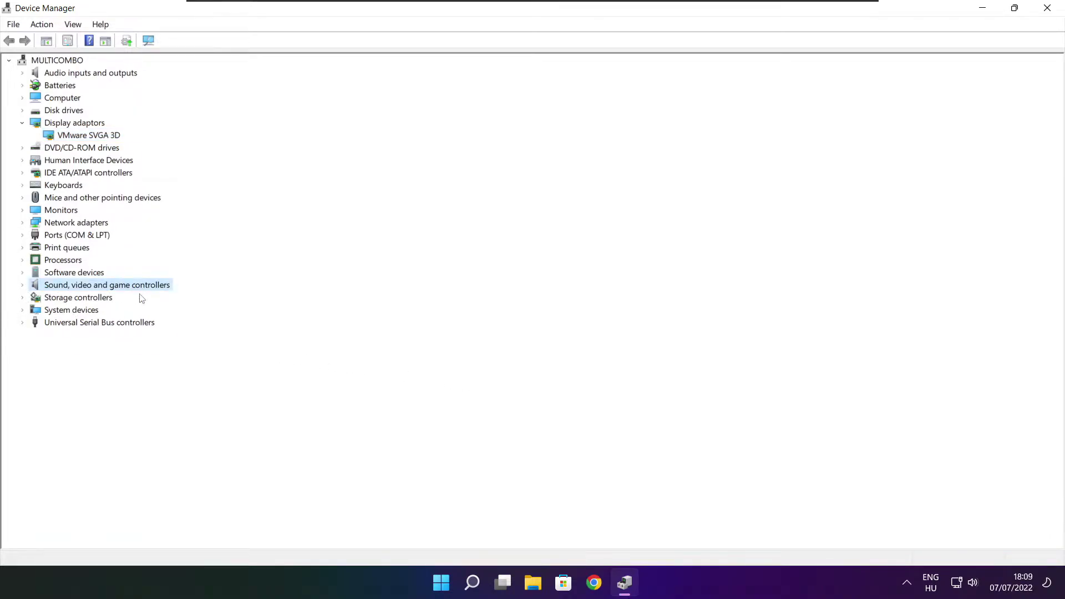
click(22, 286)
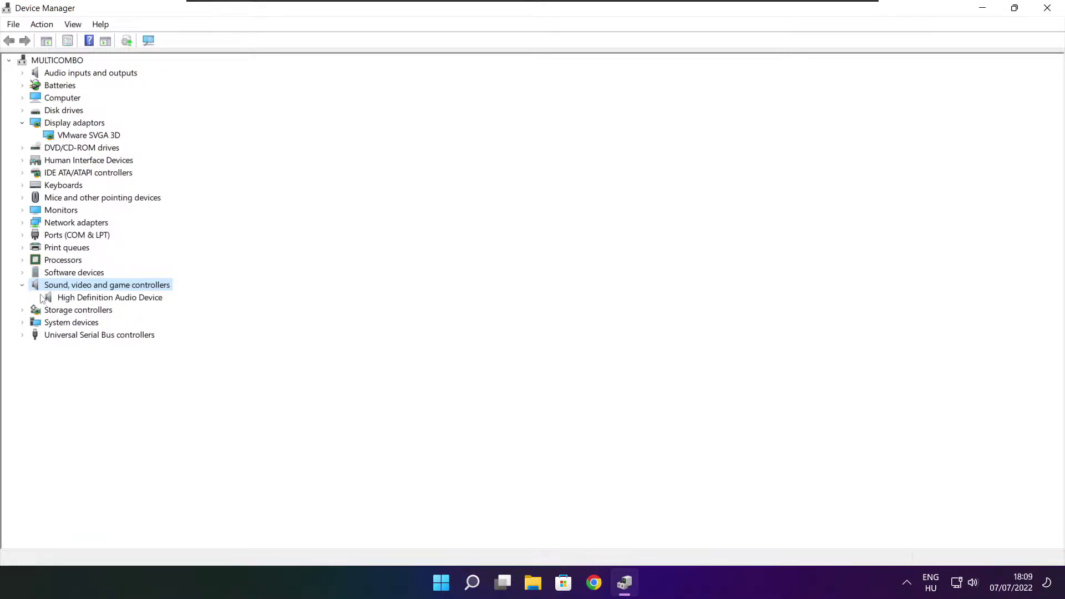
click(102, 299)
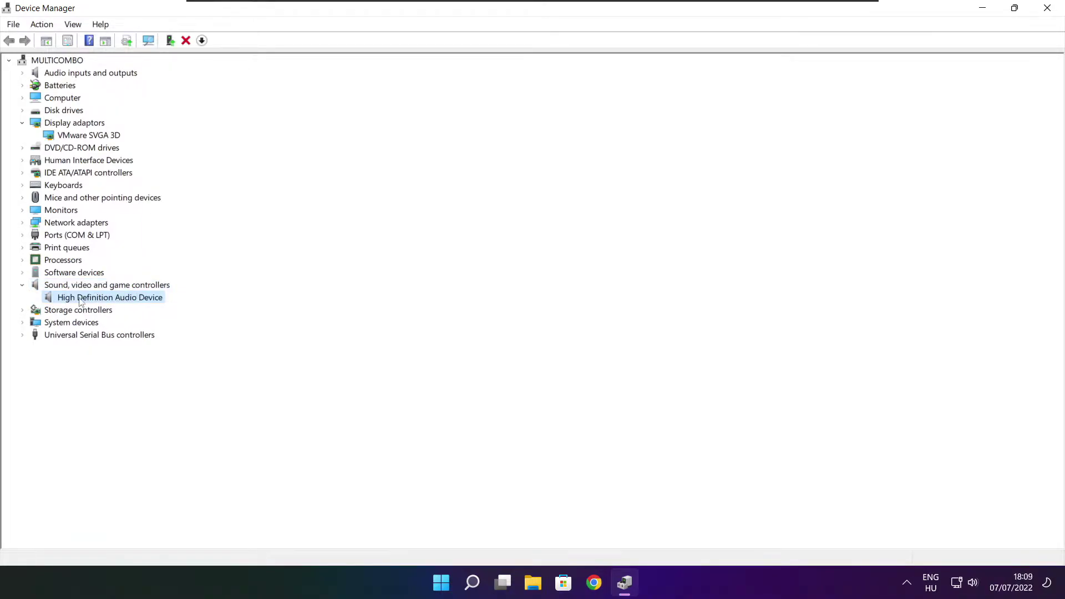
right_click(102, 301)
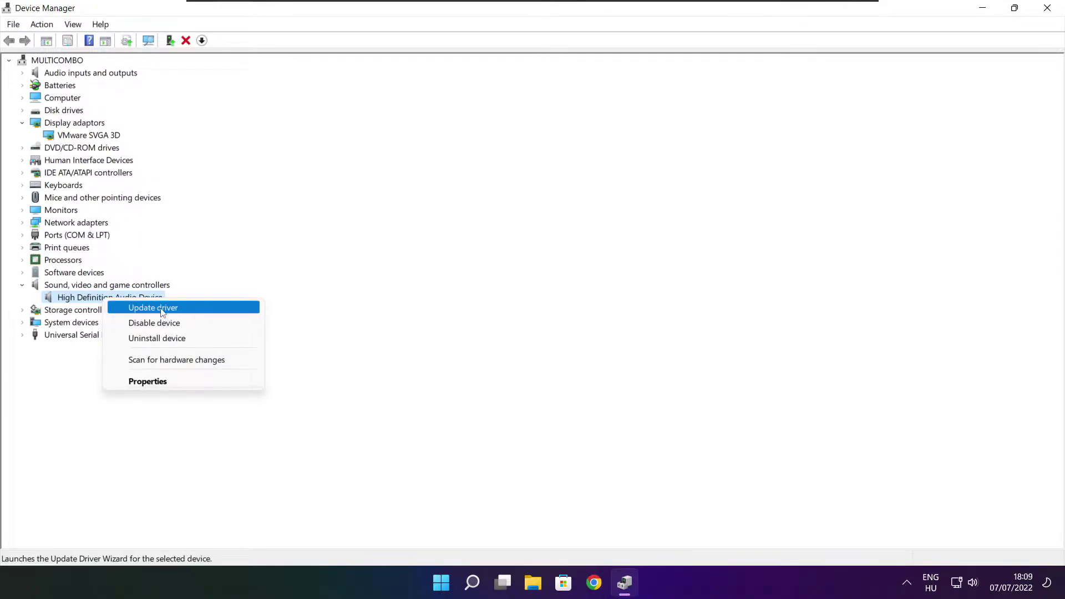
click(208, 313)
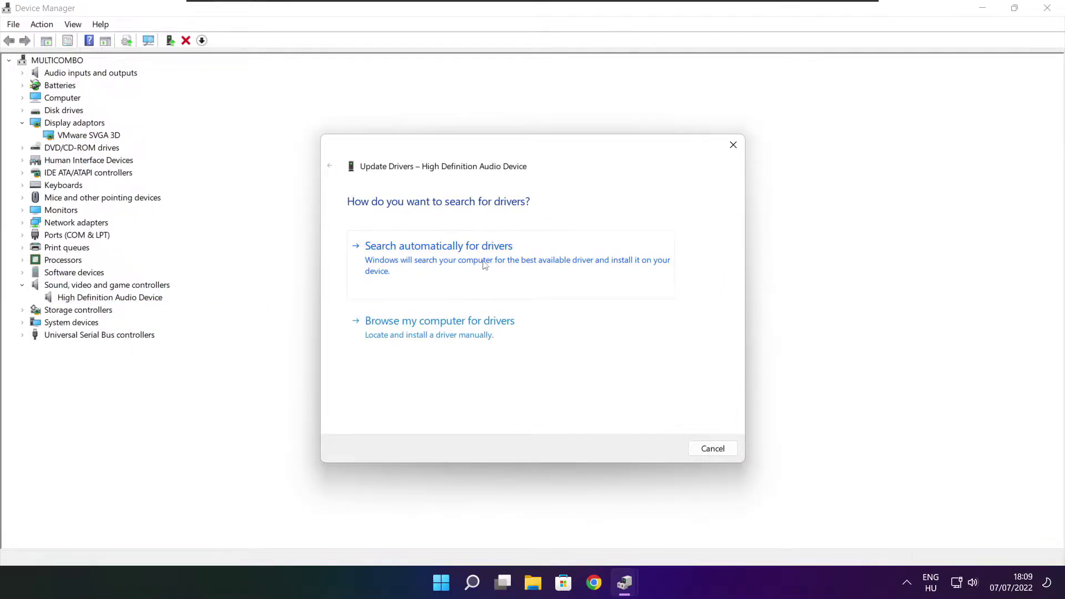
click(463, 264)
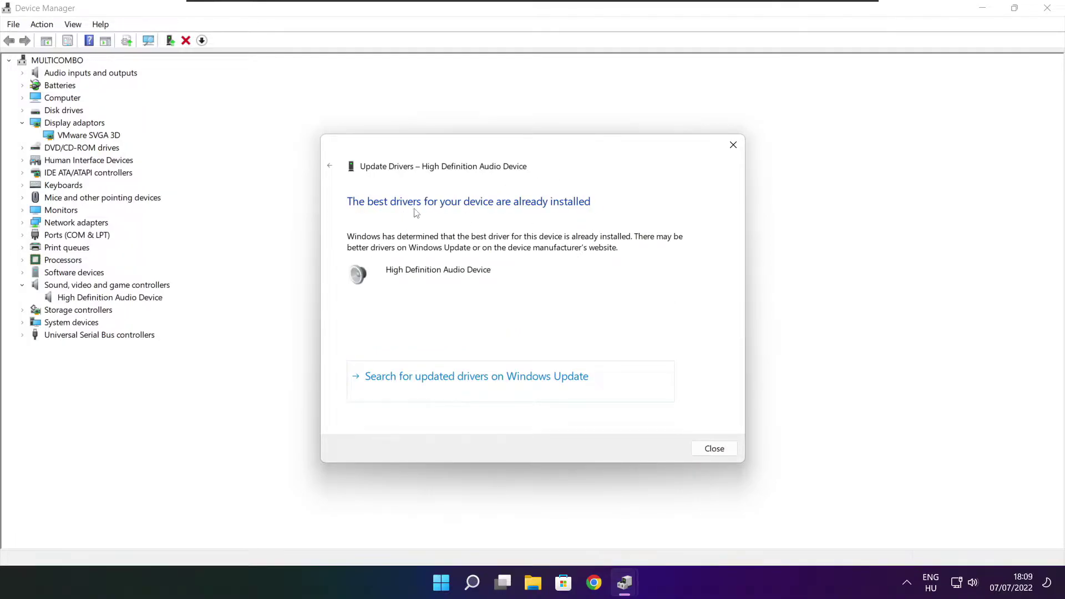
click(715, 450)
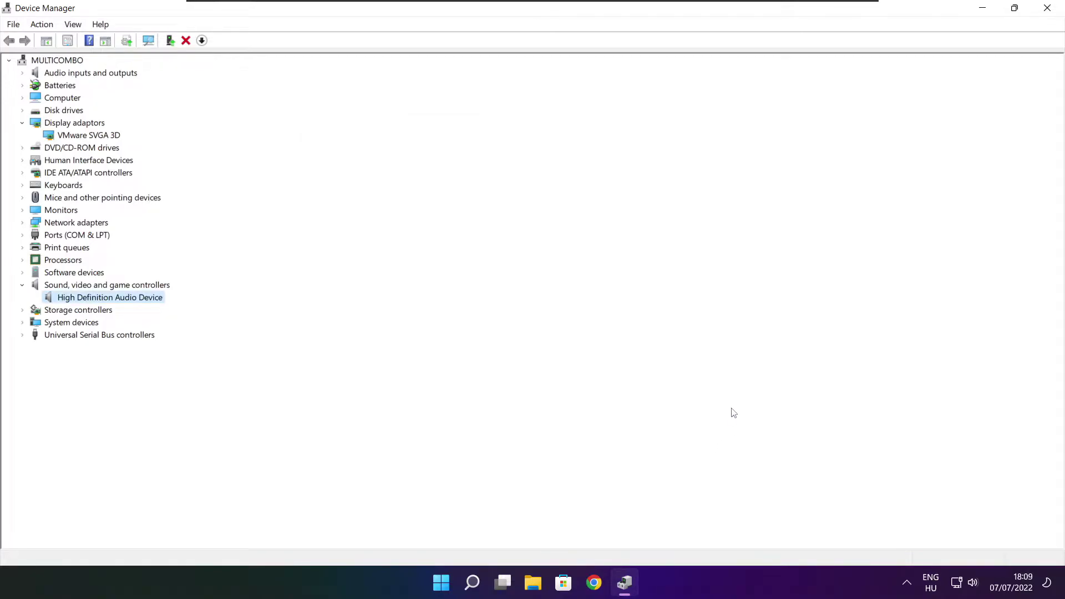
- Close Device Manager and open the 'edit power plan' Control Panel page
click(1049, 10)
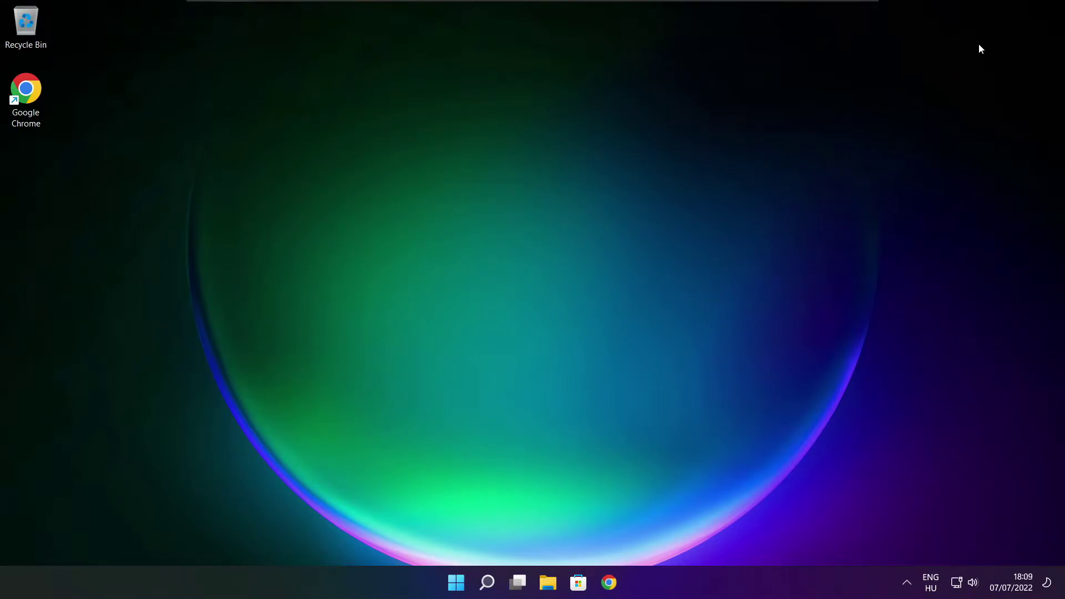
click(488, 584)
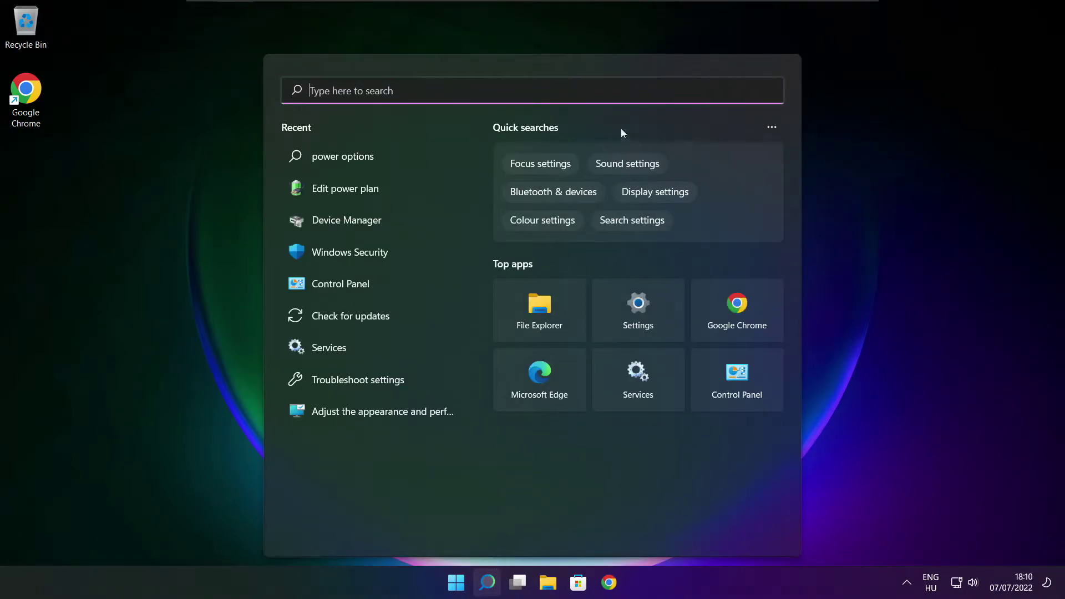
text(edit p)
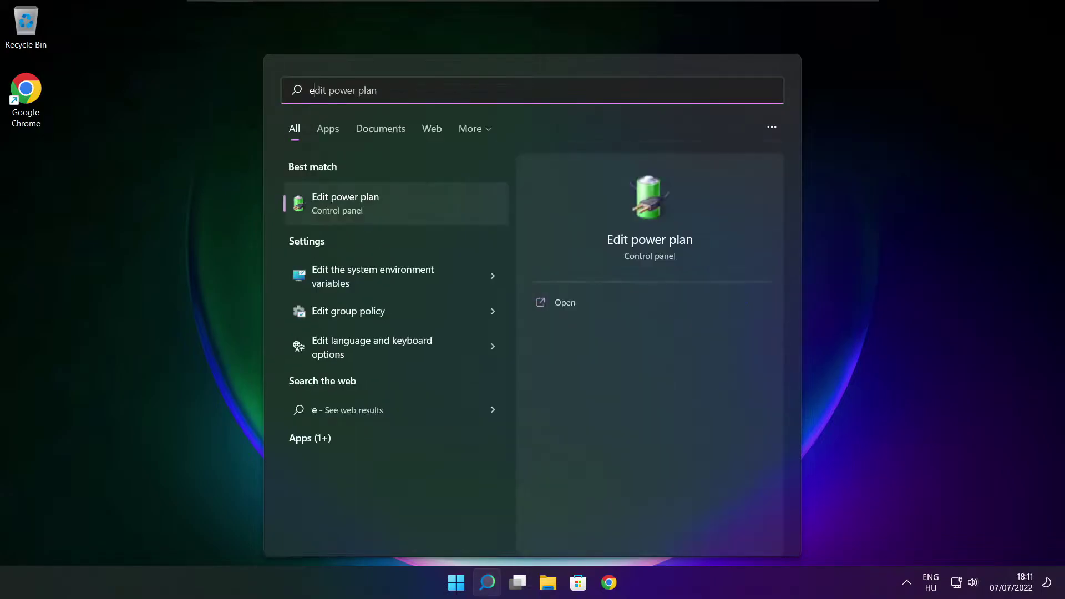
text(ower plan)
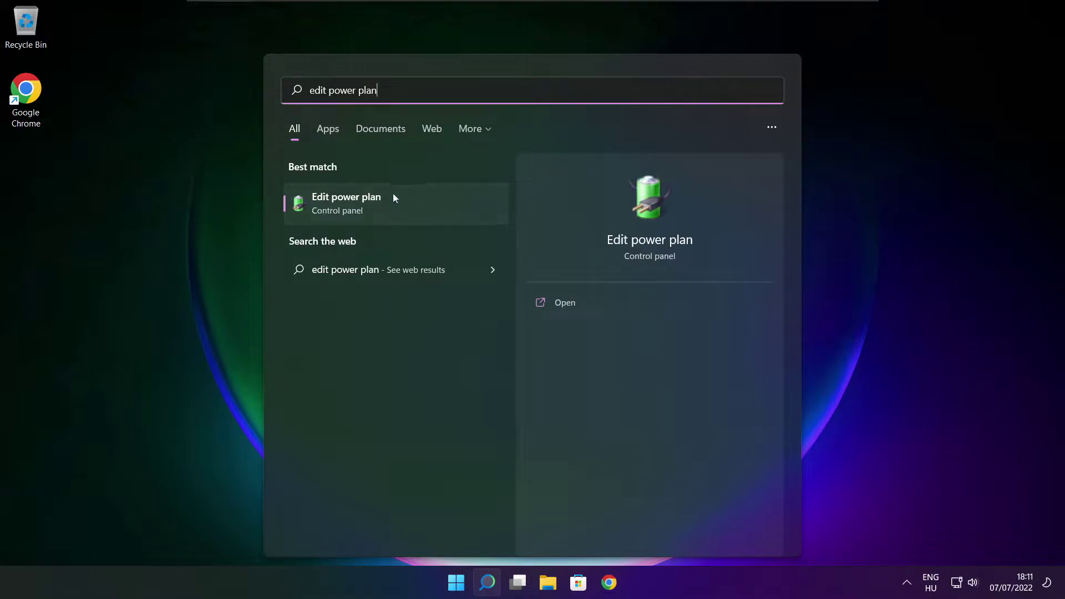
click(421, 210)
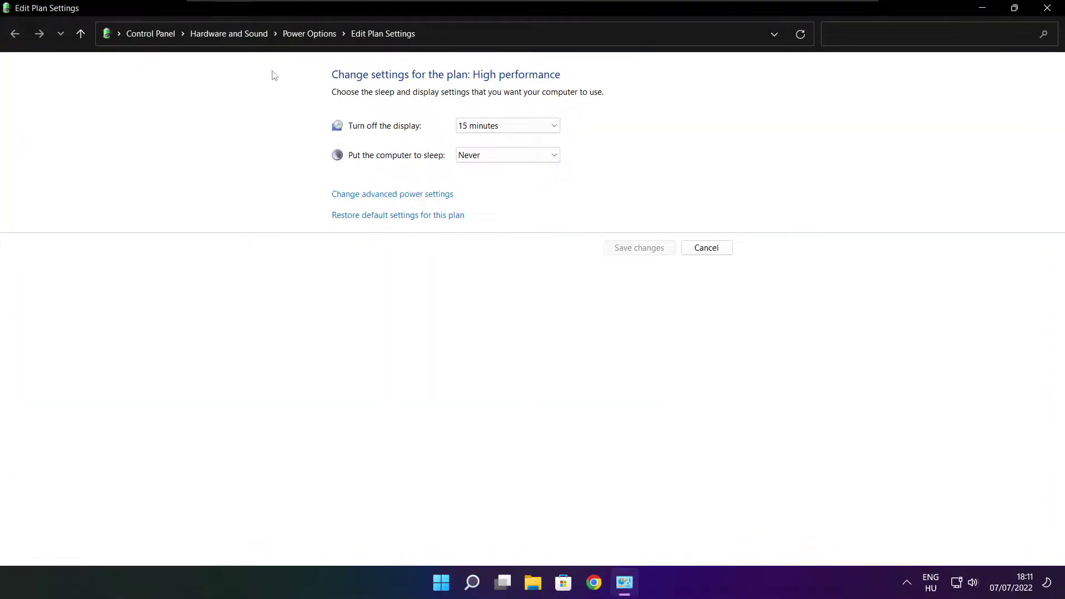
- Make High performance the active power plan in Power Options, then close it
click(317, 34)
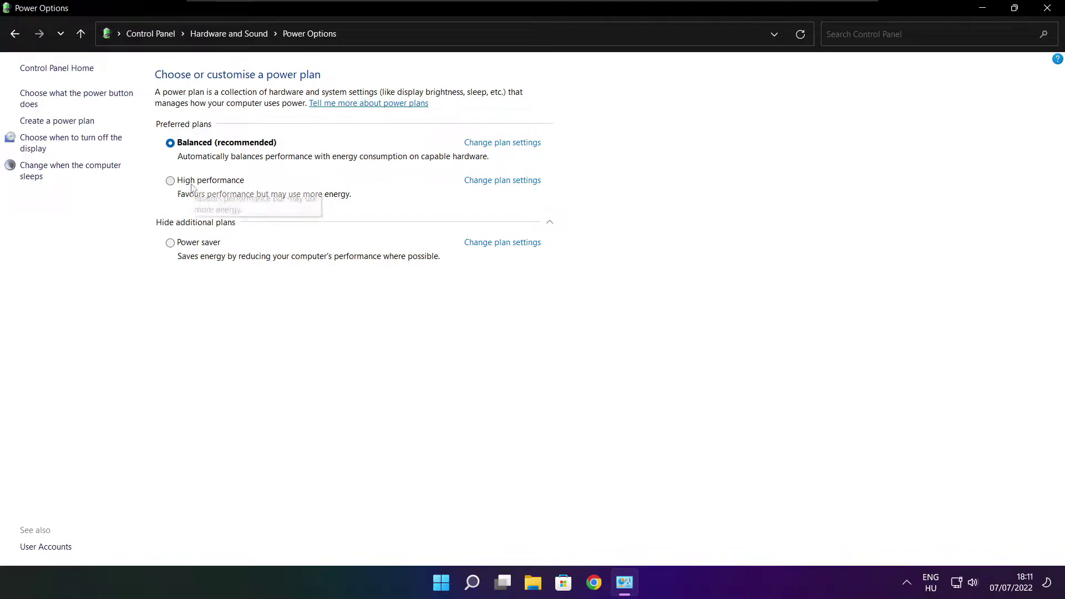
click(221, 185)
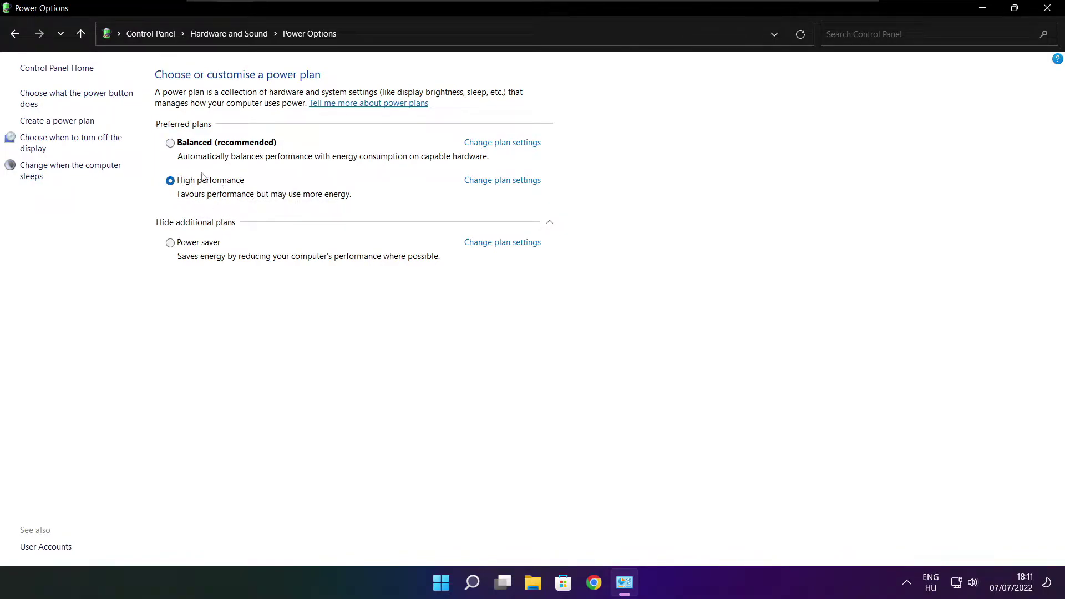
click(1052, 7)
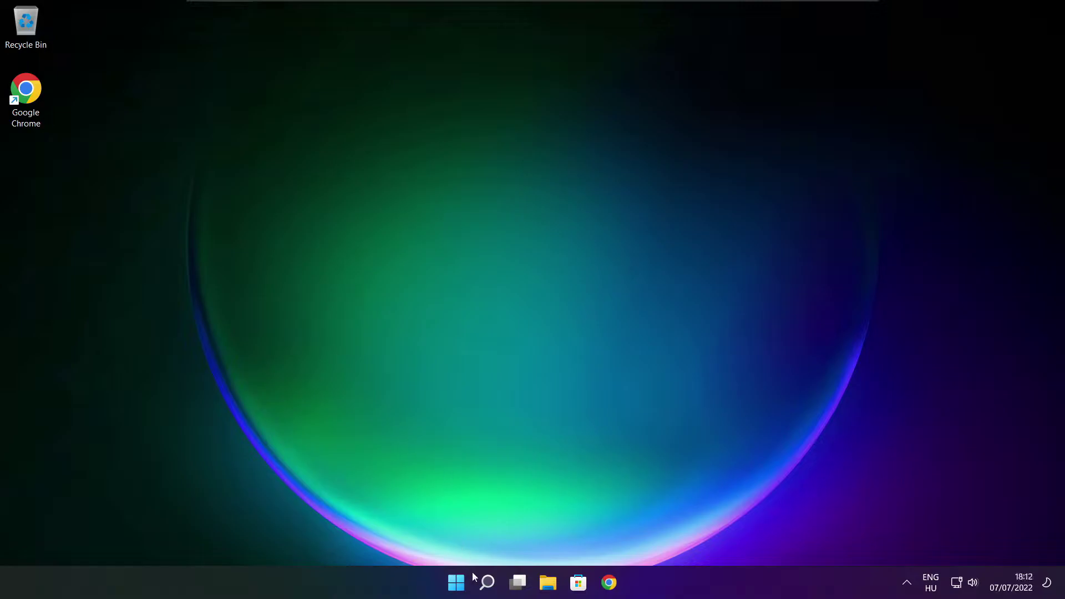
- Open Game Mode settings via search and toggle Game Mode off and back on
right_click(487, 582)
click(489, 582)
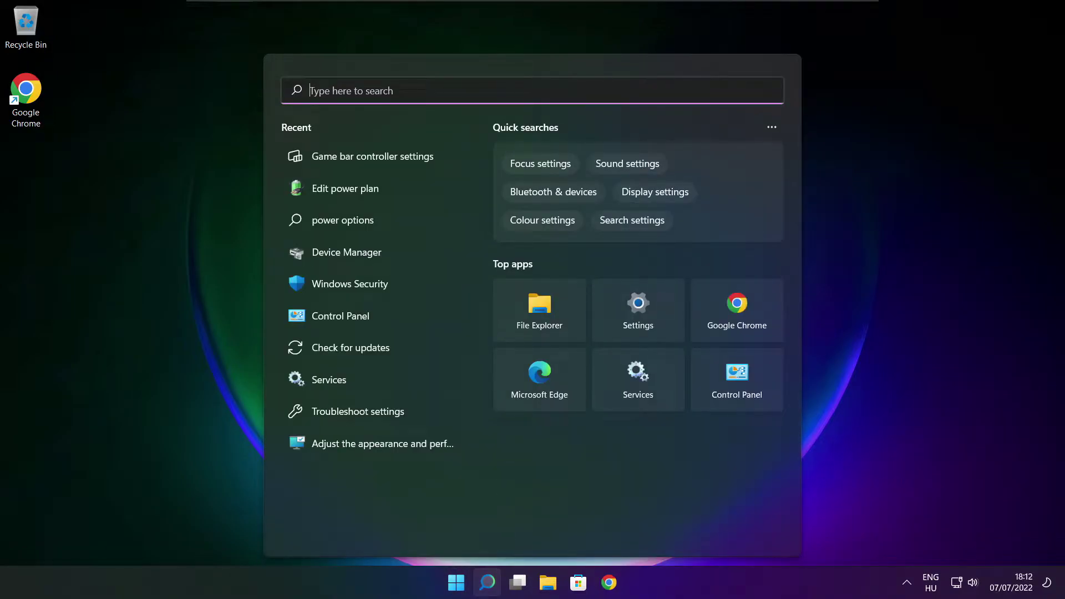
text(game)
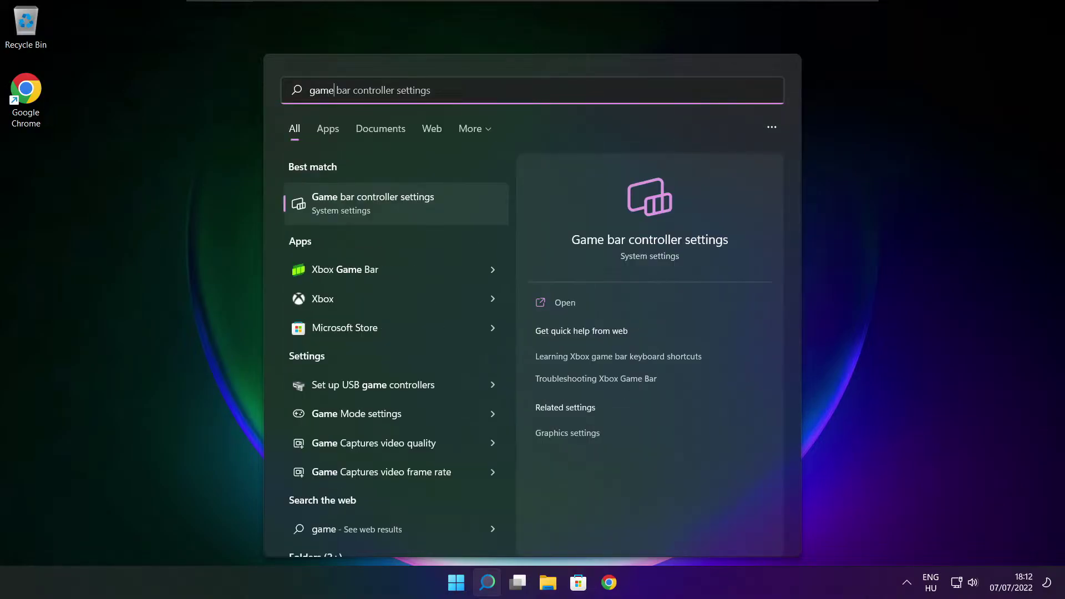
text( mode)
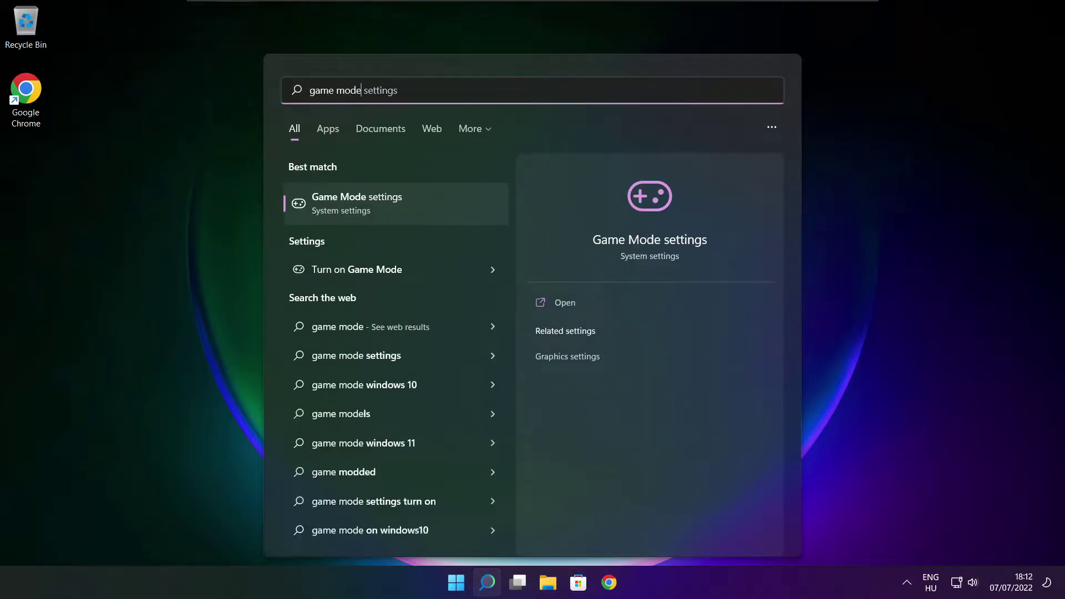
click(421, 203)
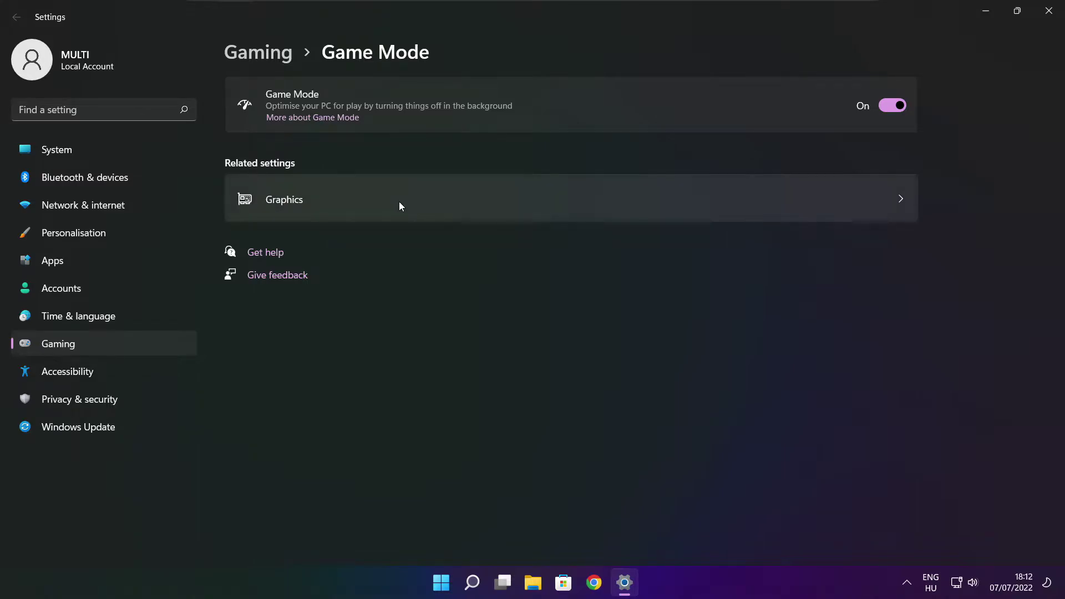
click(902, 106)
click(900, 106)
- Confirm the Xbox Game Bar controller-button option is Off, then close Settings
click(262, 55)
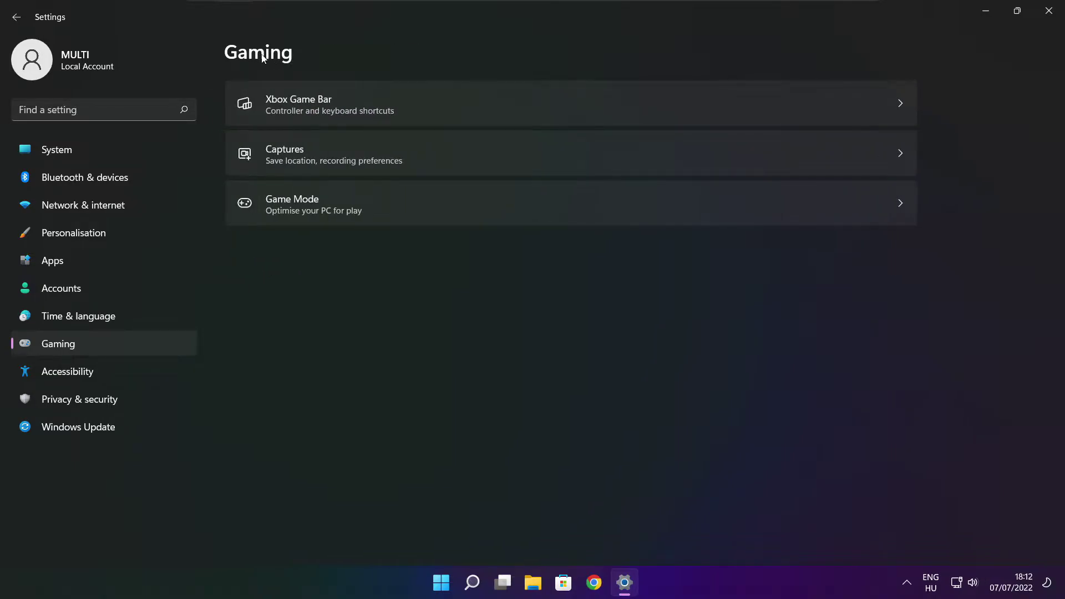
click(434, 113)
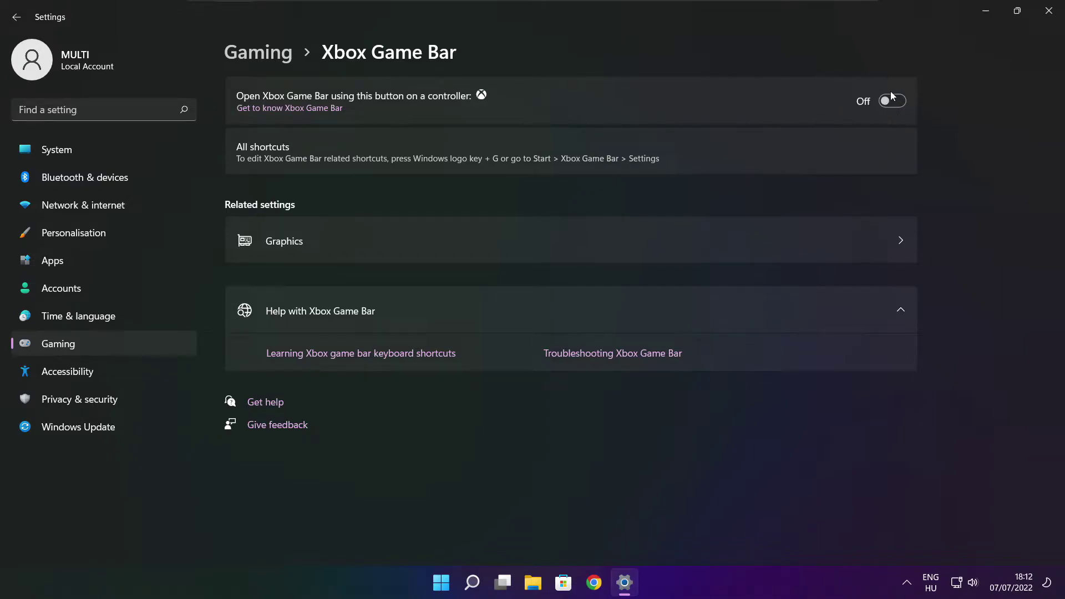
click(1050, 17)
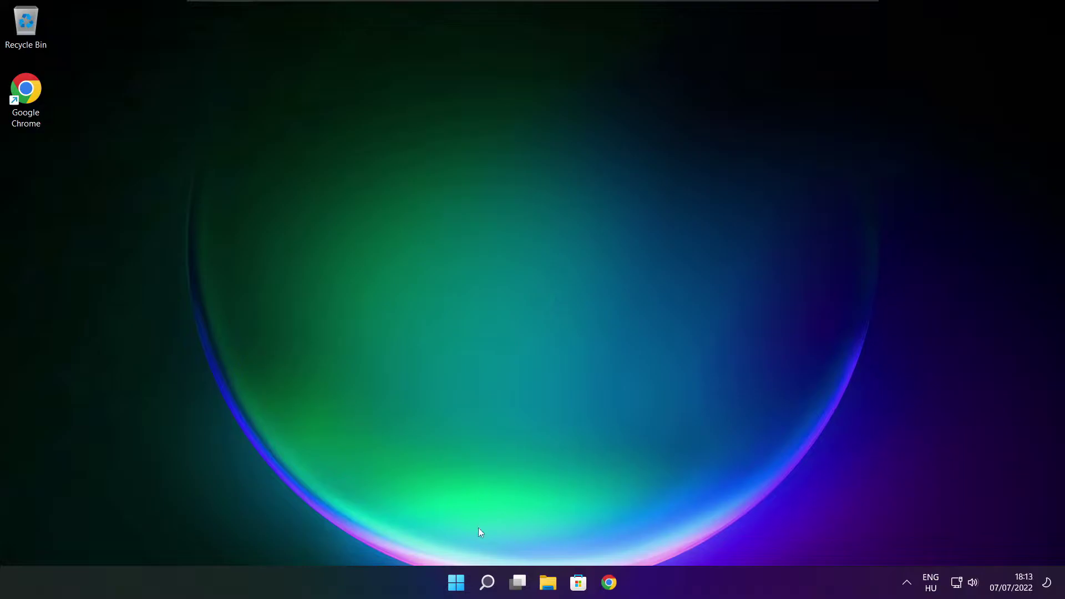
- Launch Task Manager from the Start context menu and show the Startup apps list
right_click(459, 585)
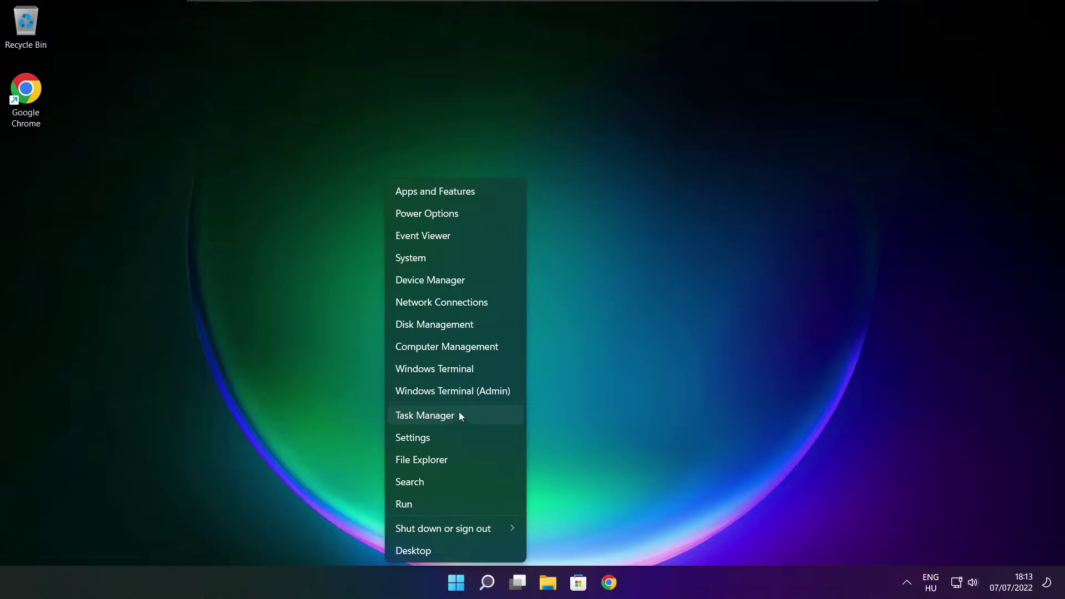
click(458, 416)
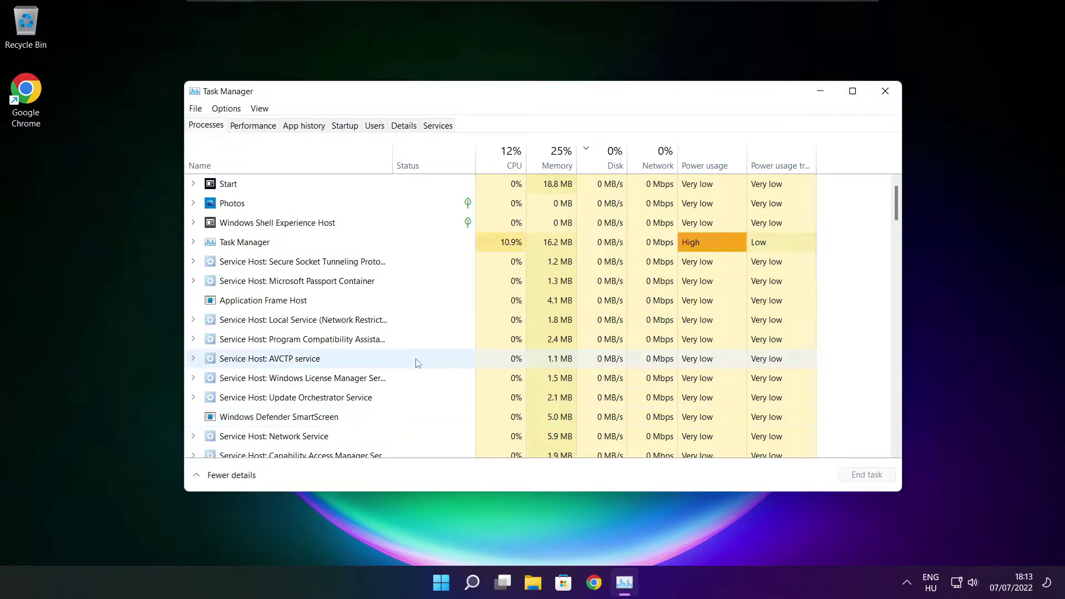
click(345, 126)
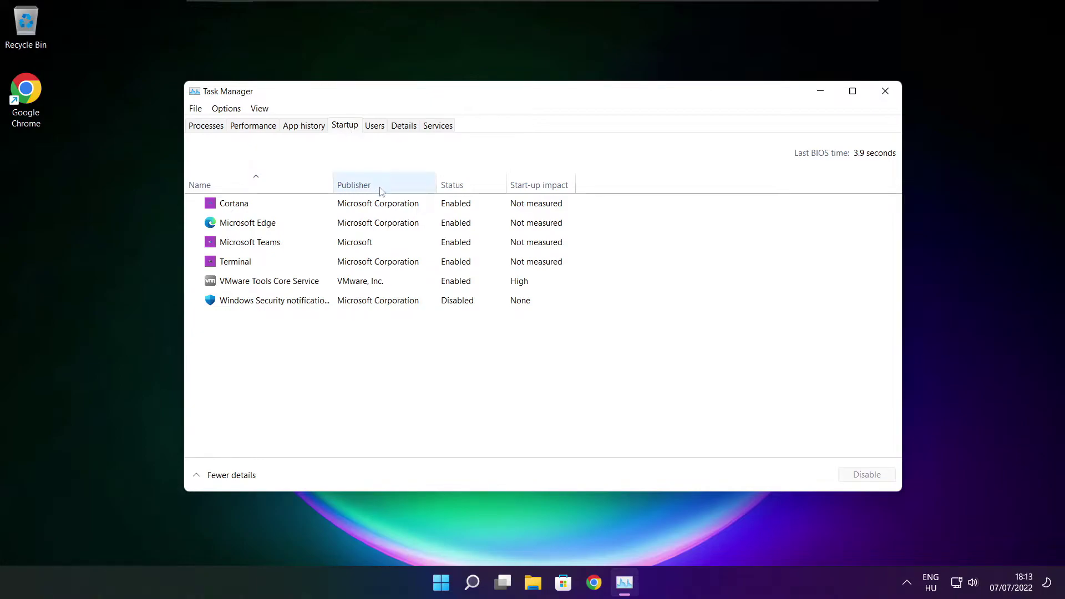
- Disable Cortana, Microsoft Edge, Microsoft Teams and Terminal at startup, then close Task Manager
click(408, 210)
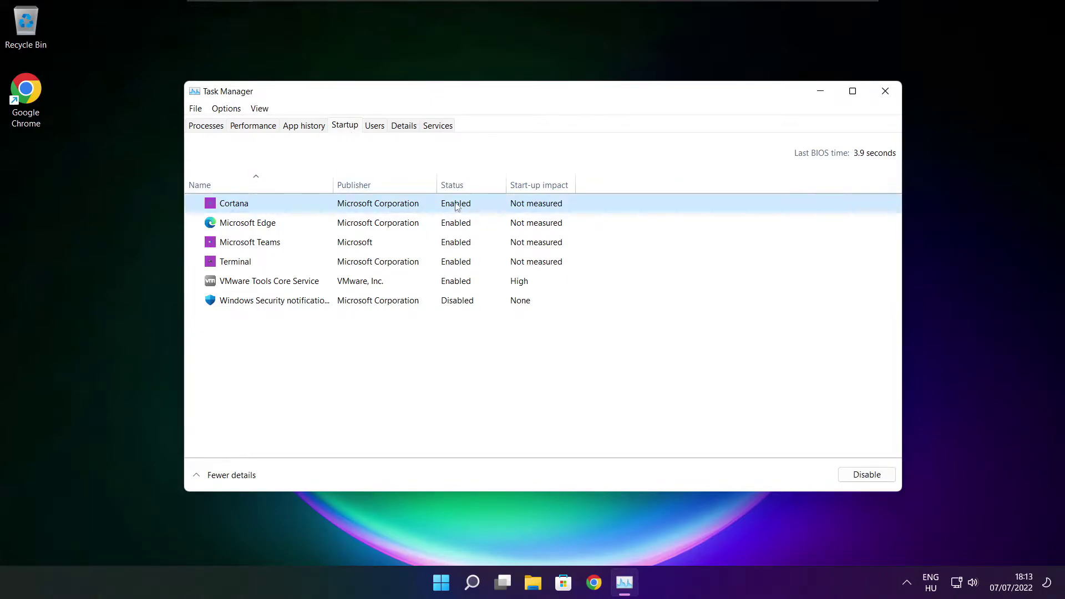
click(866, 475)
click(329, 227)
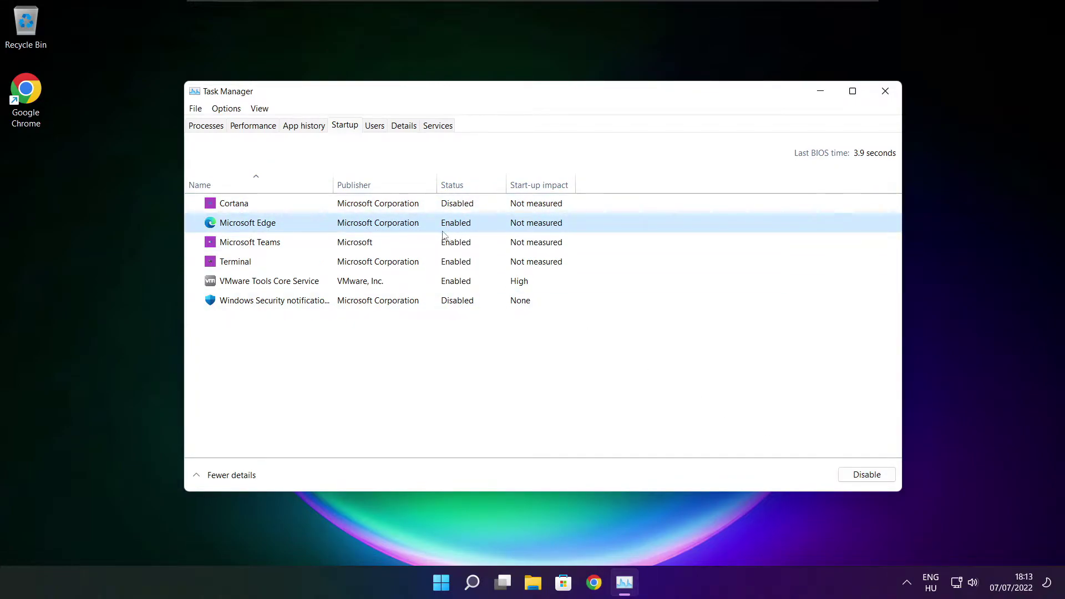
click(874, 481)
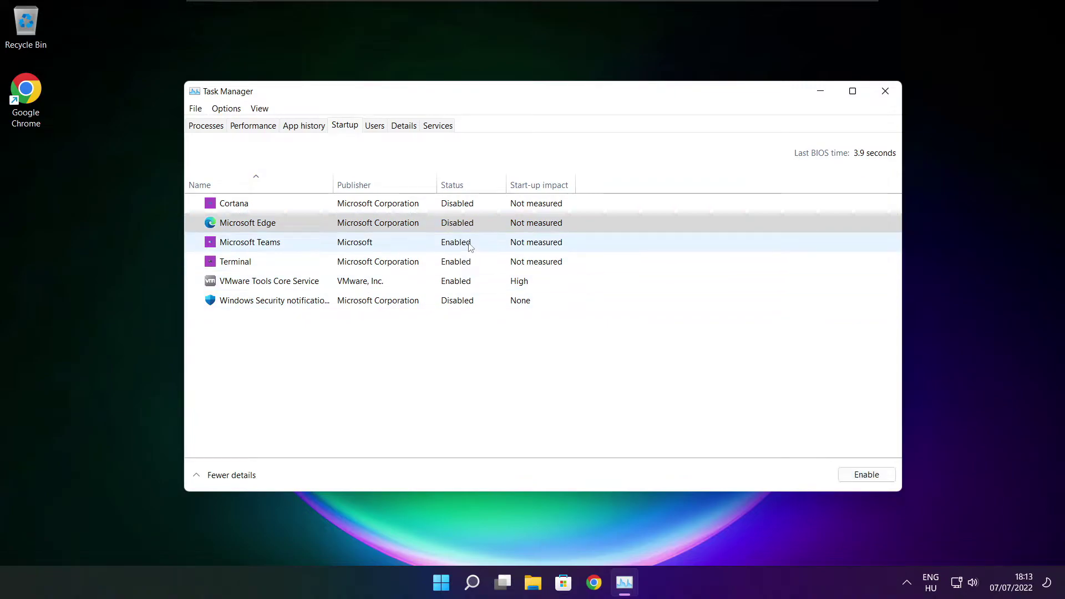
click(469, 245)
click(874, 475)
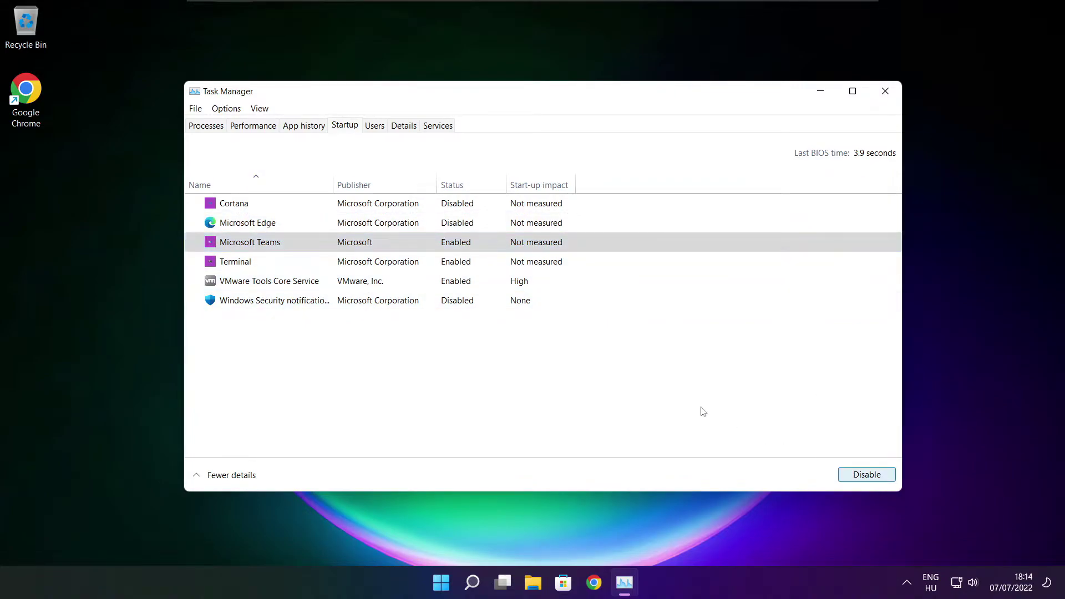
click(406, 271)
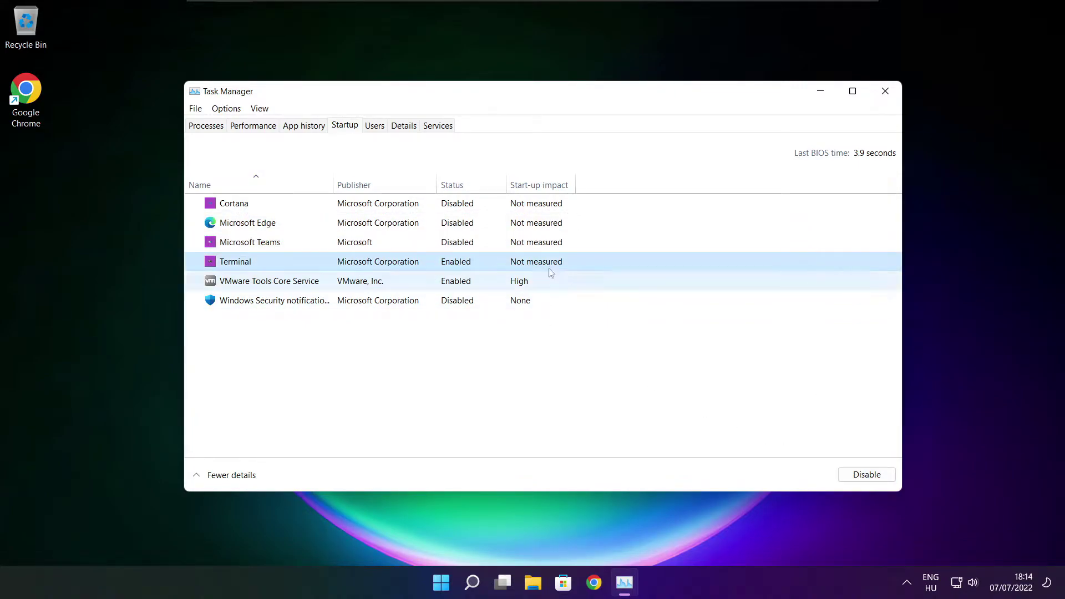
click(881, 481)
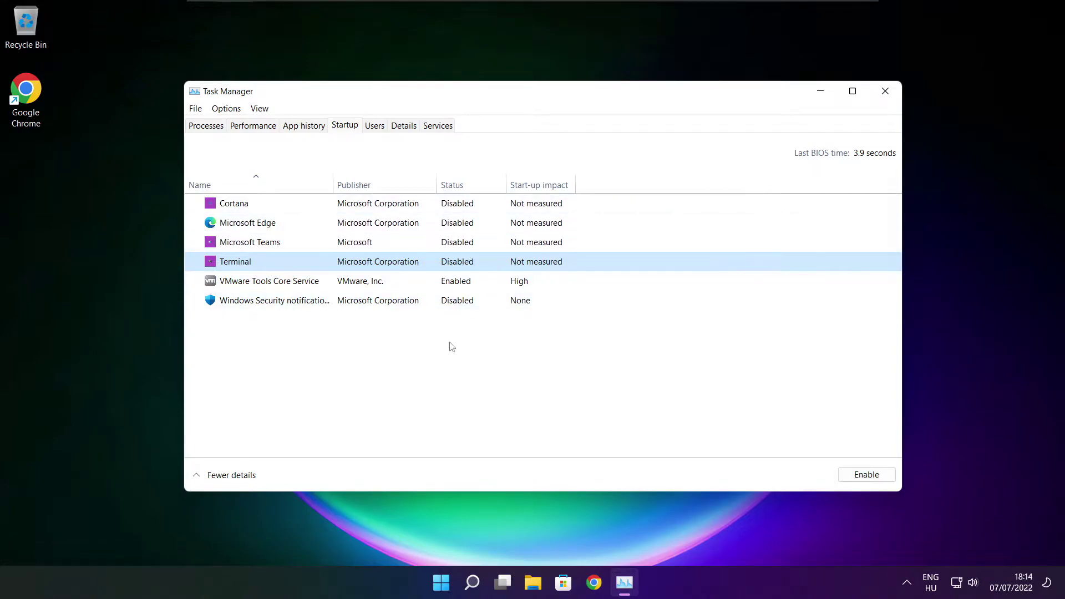
click(886, 95)
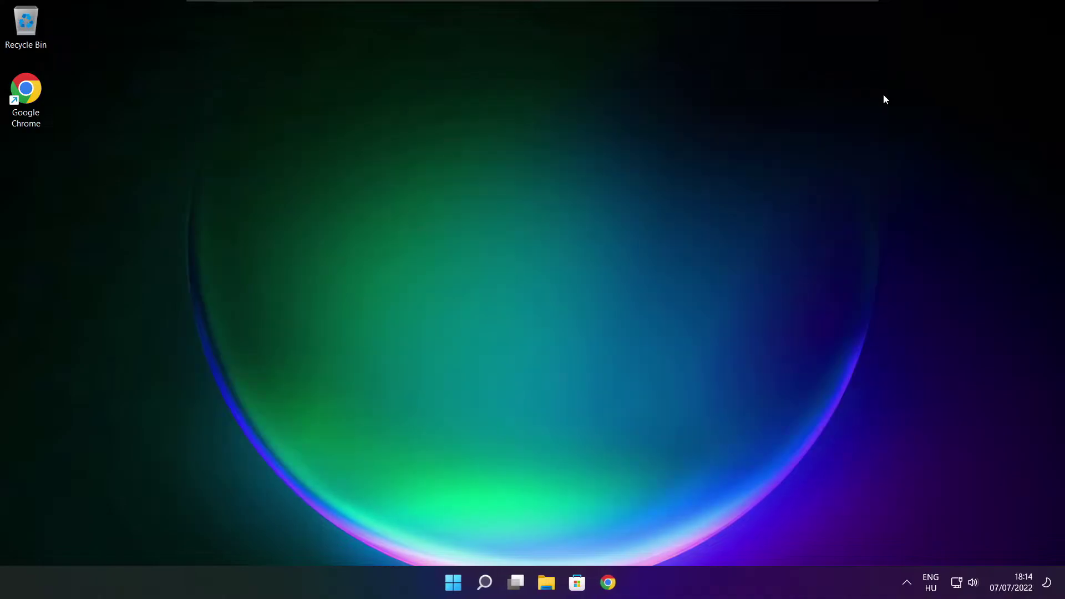
- Analyse drive C: (9% fragmented) in Optimise Drives, start optimising it, and close the window
click(489, 585)
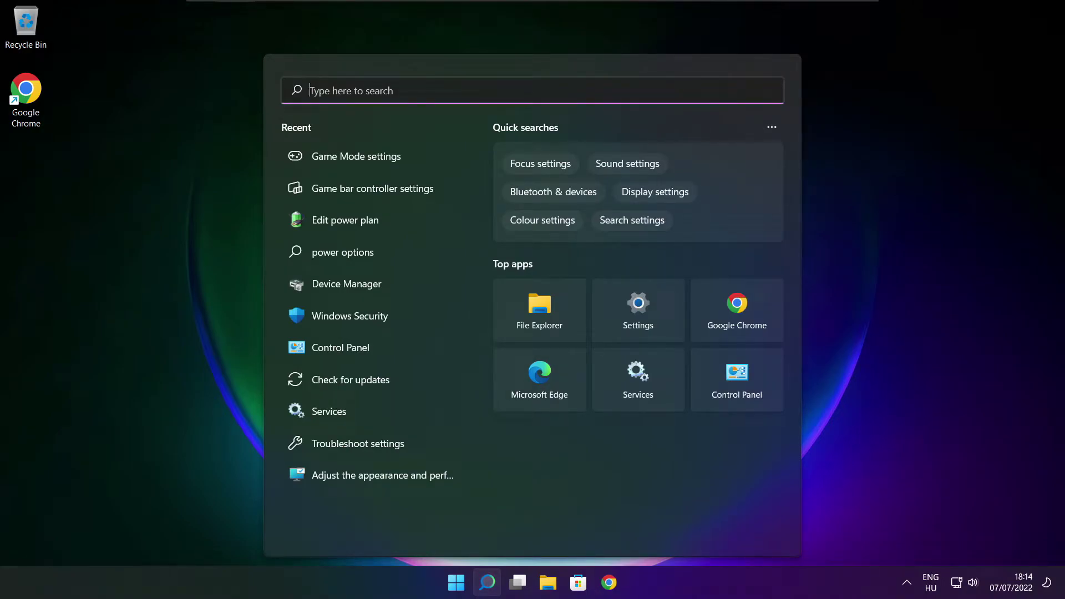
text(op)
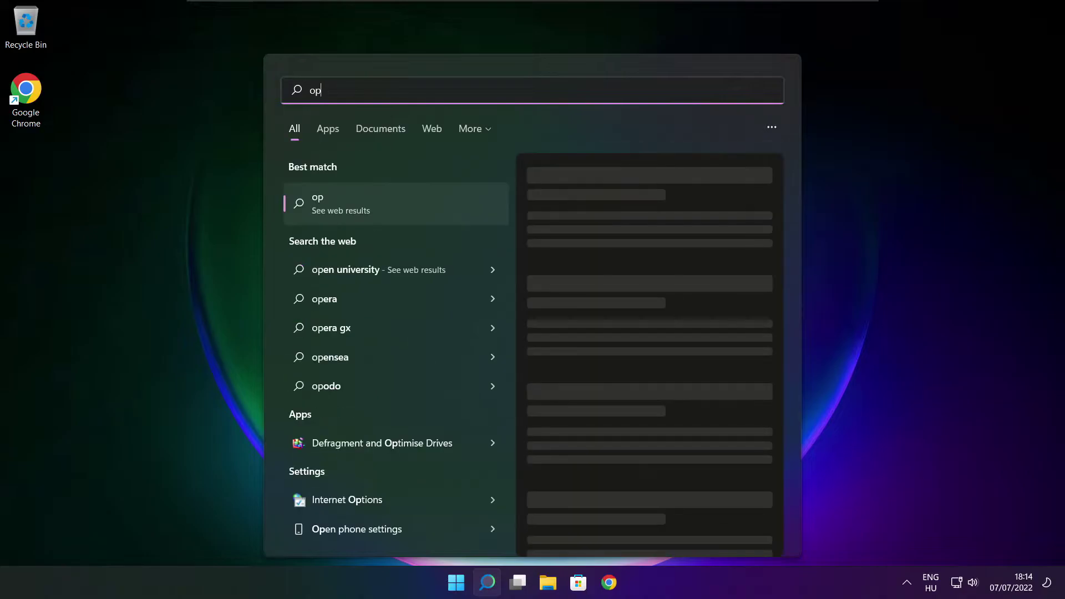
text(timise)
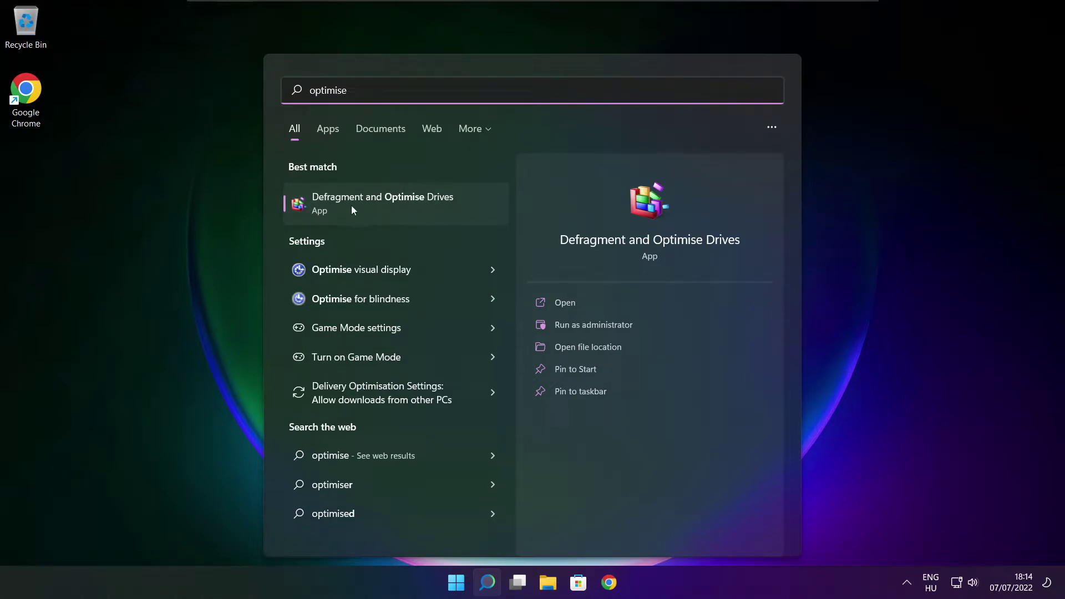
click(409, 201)
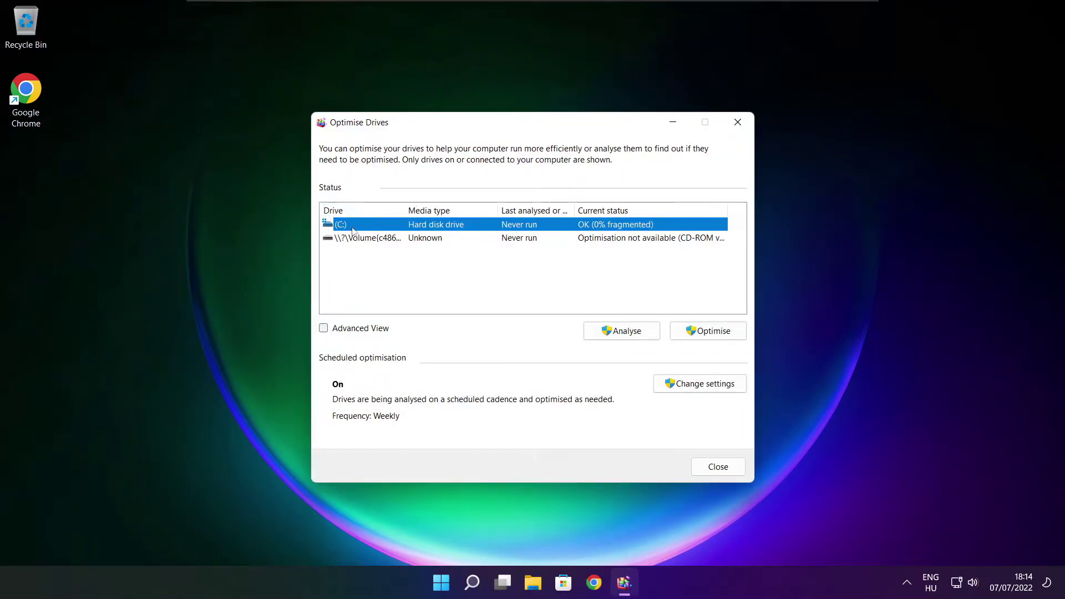
click(612, 332)
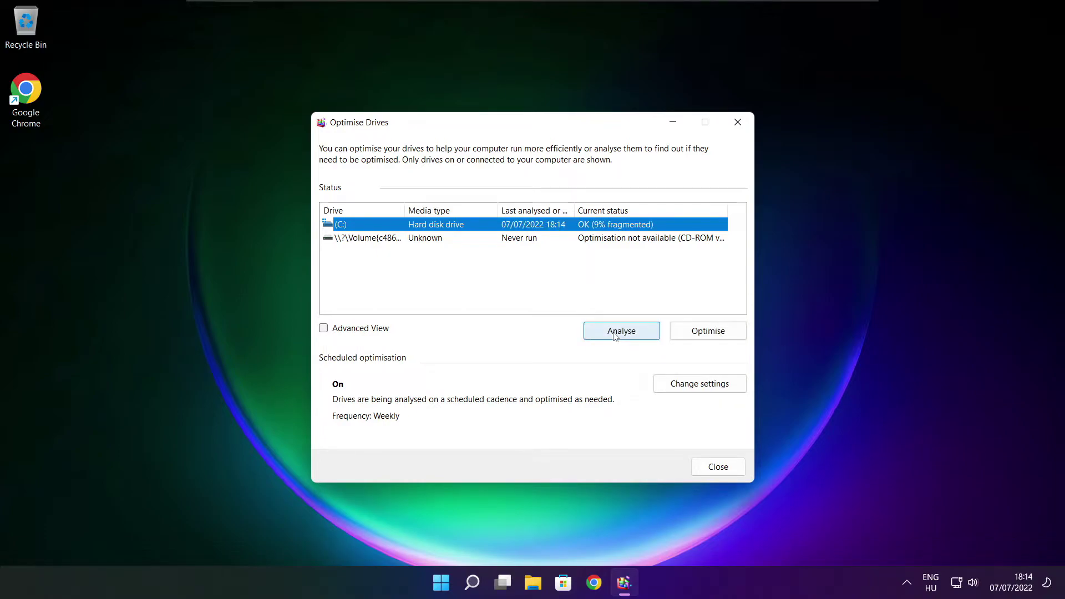
click(714, 336)
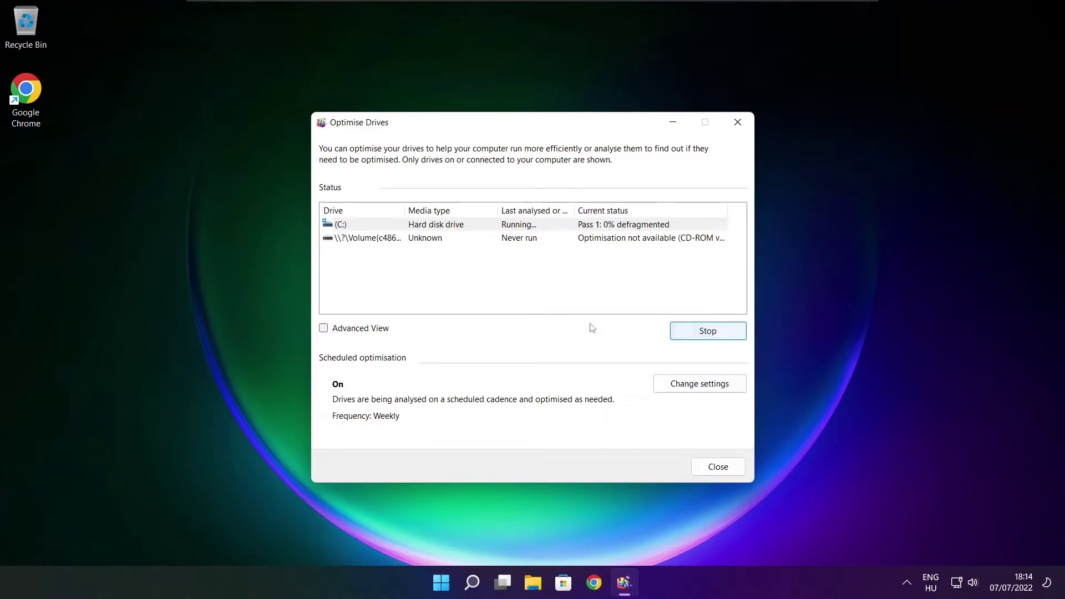
key(alt+F4)
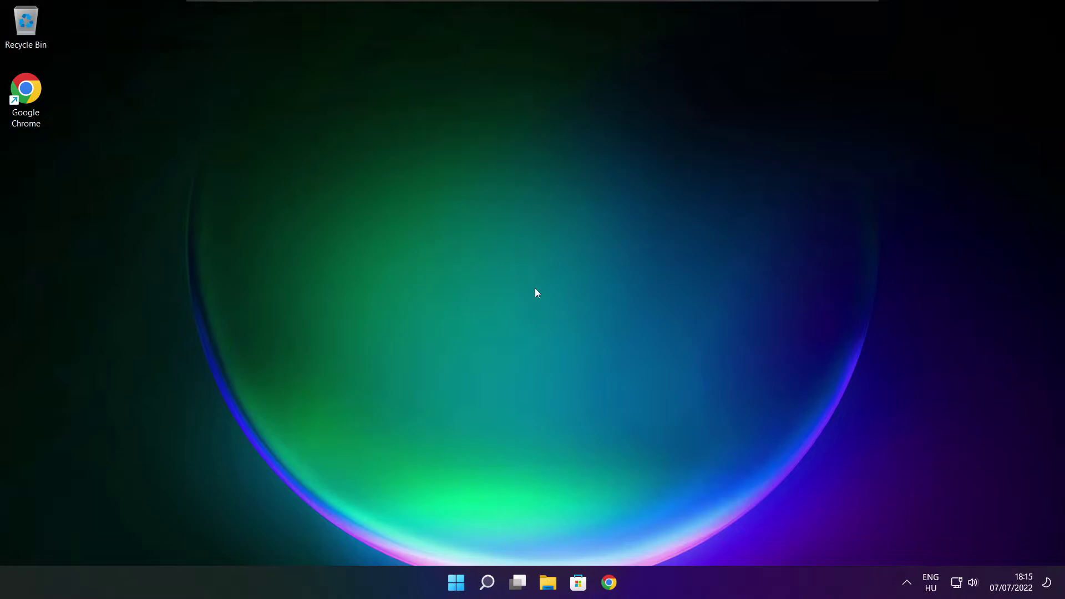
- Check for Windows updates (up to date, last checked 18:18) and close Settings
click(488, 584)
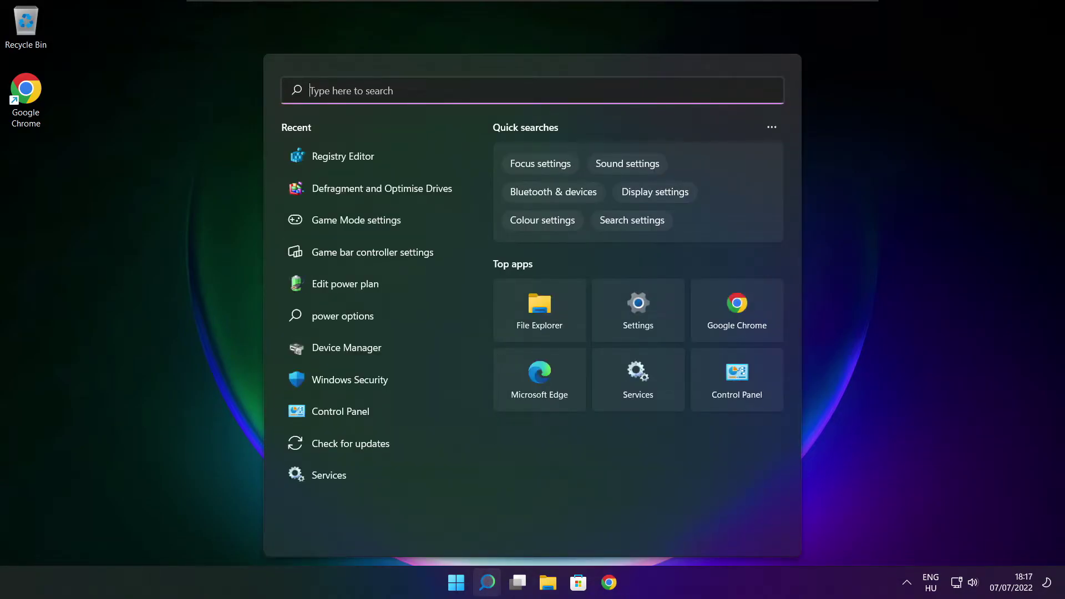
text(updates)
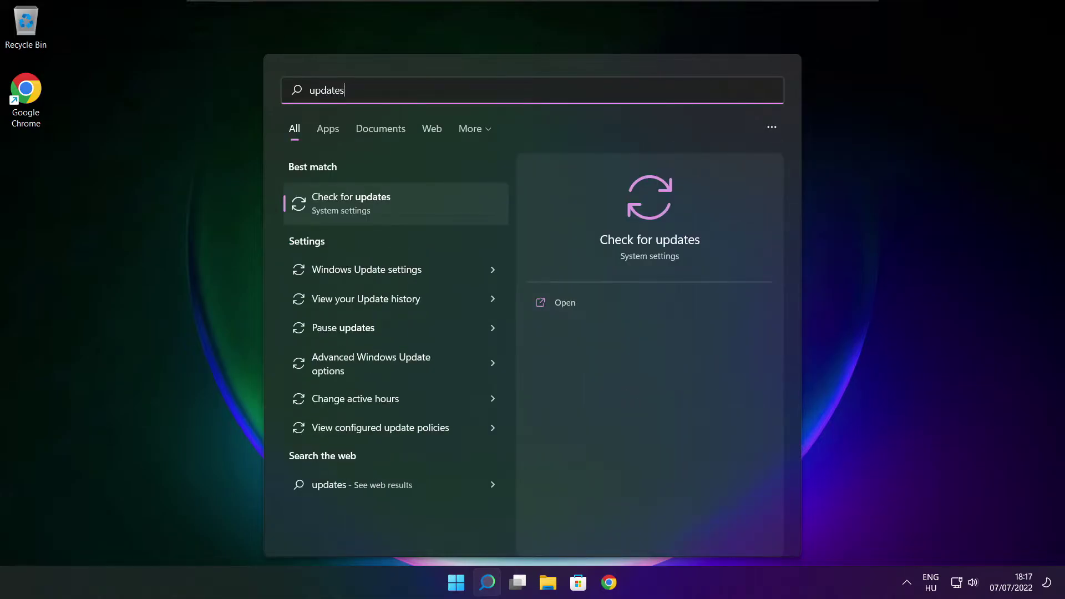
click(388, 206)
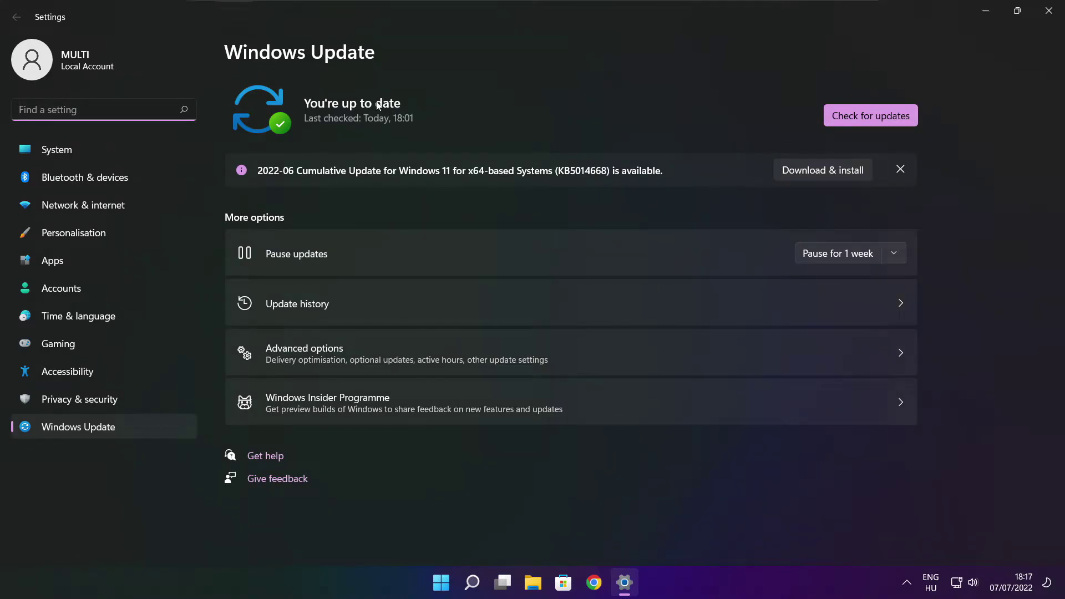
click(871, 116)
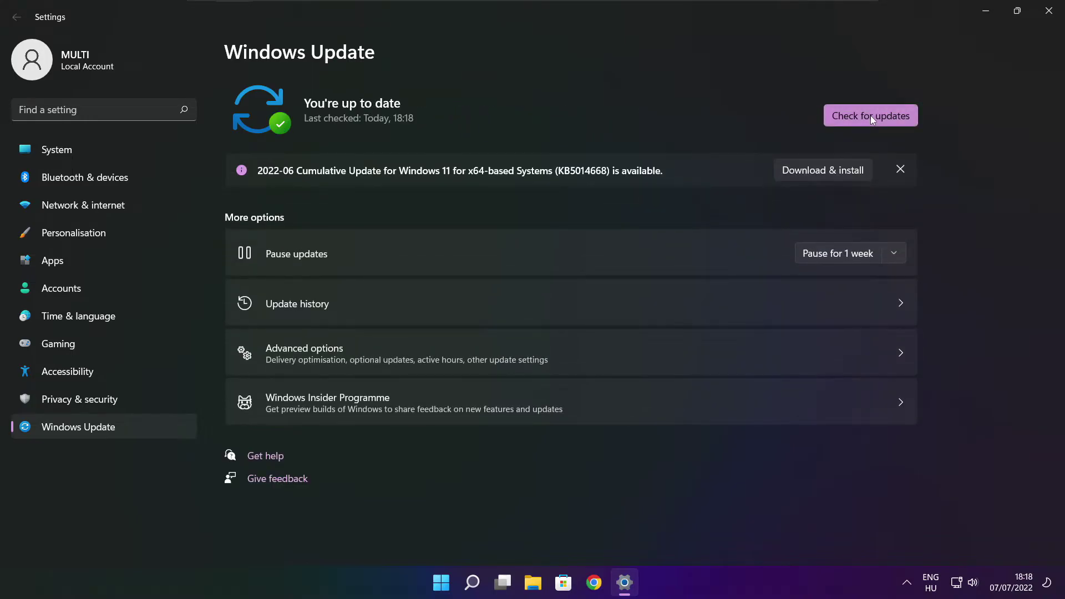
click(1049, 11)
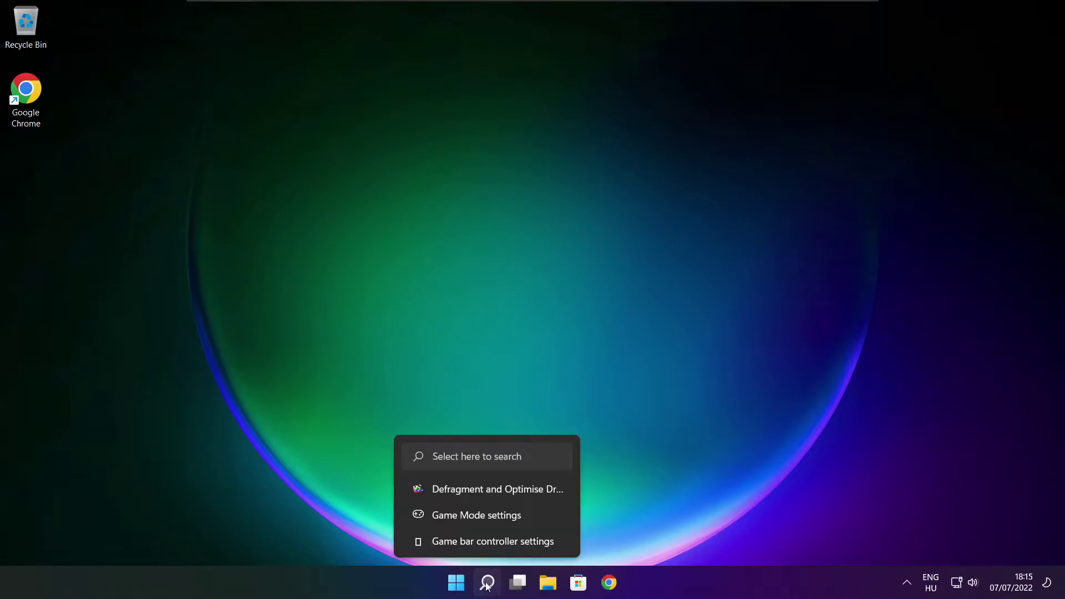
- Launch Registry Editor with regedit and navigate to HKEY_CURRENT_USER\System\GameConfigStore
click(487, 584)
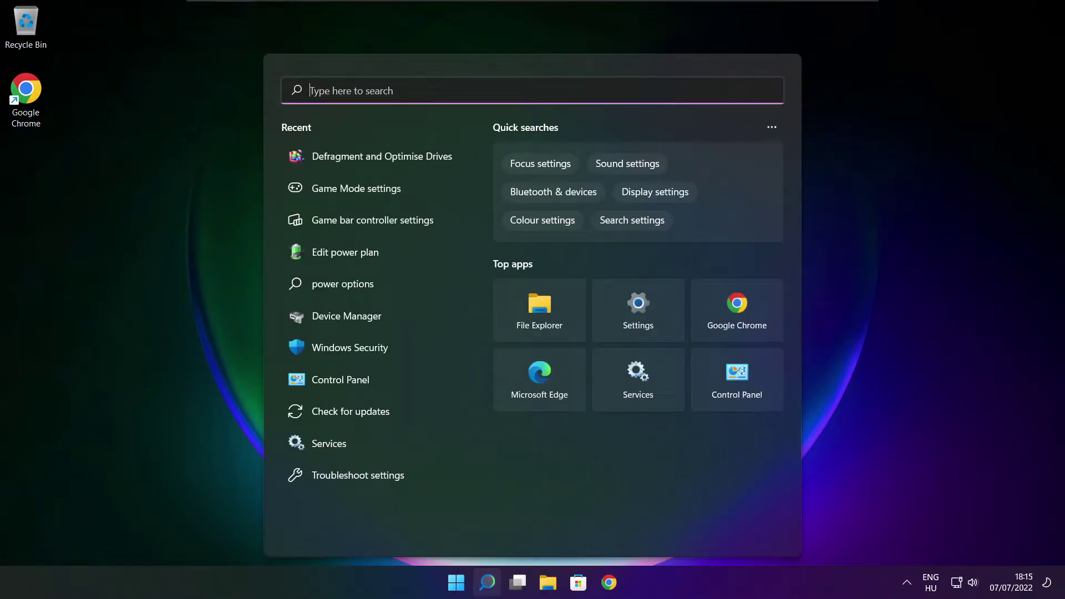
text(regedit)
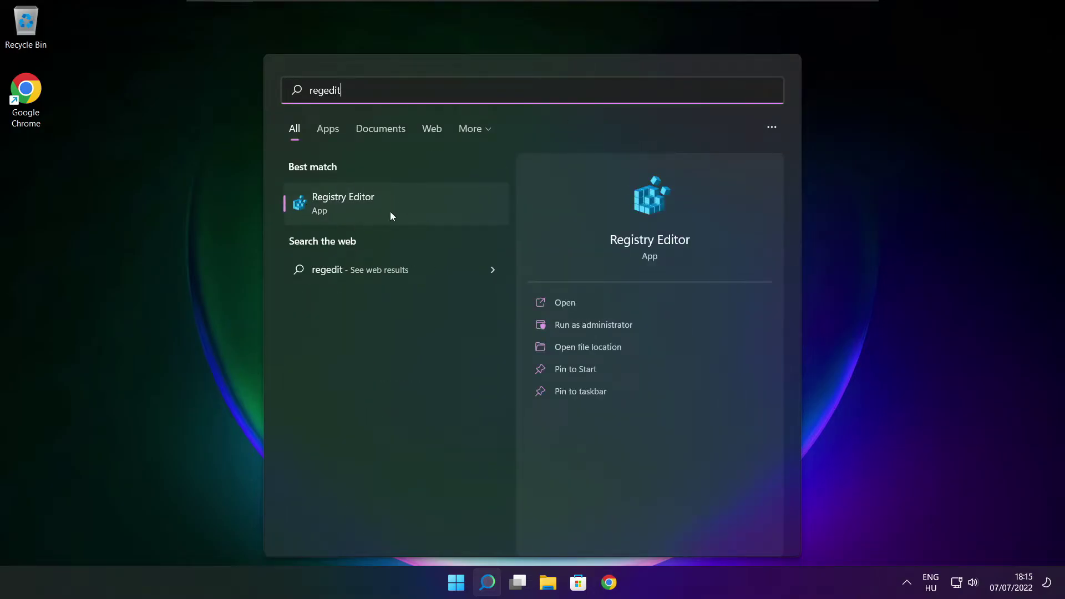
click(406, 202)
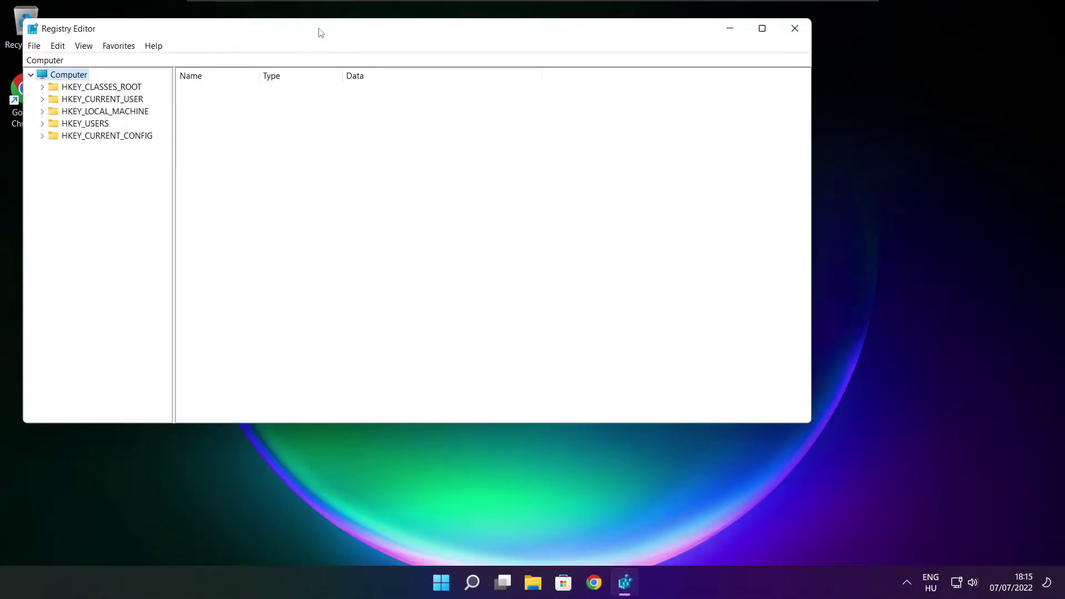
drag(321, 31, 435, 113)
click(166, 181)
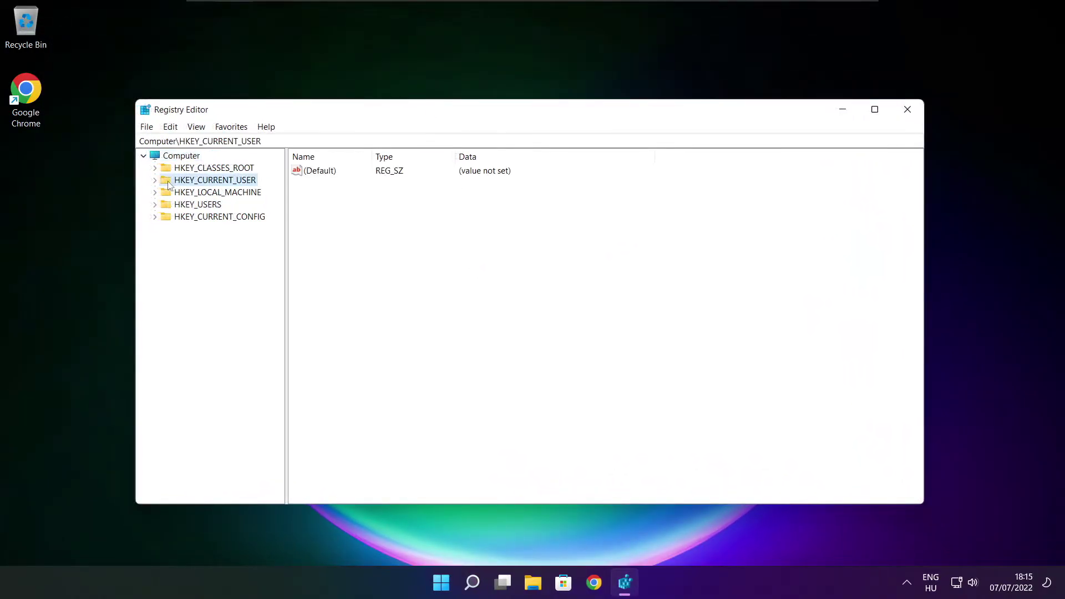
click(155, 181)
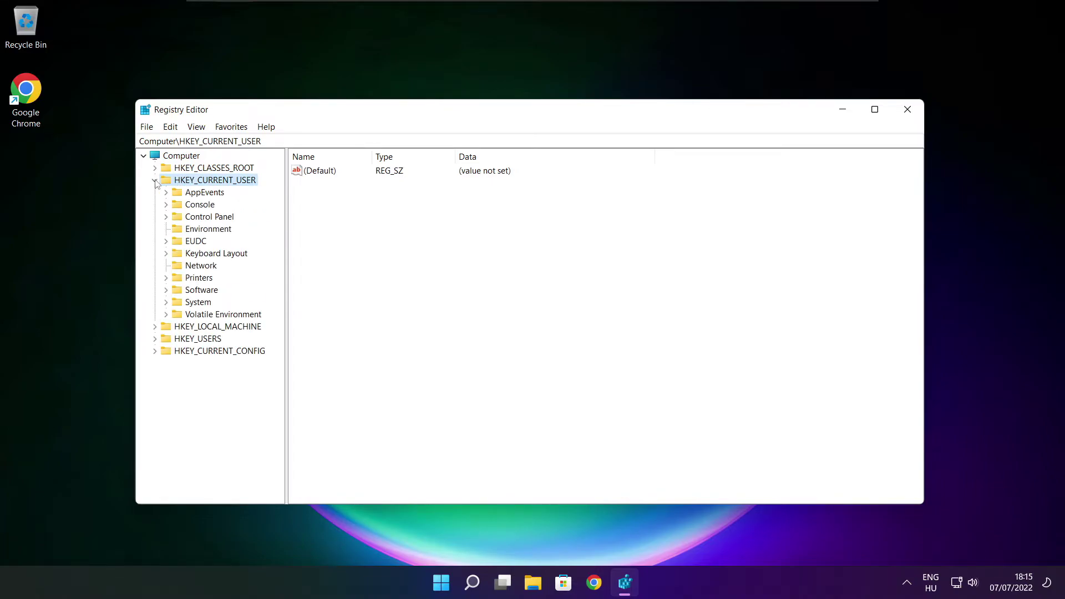
click(178, 304)
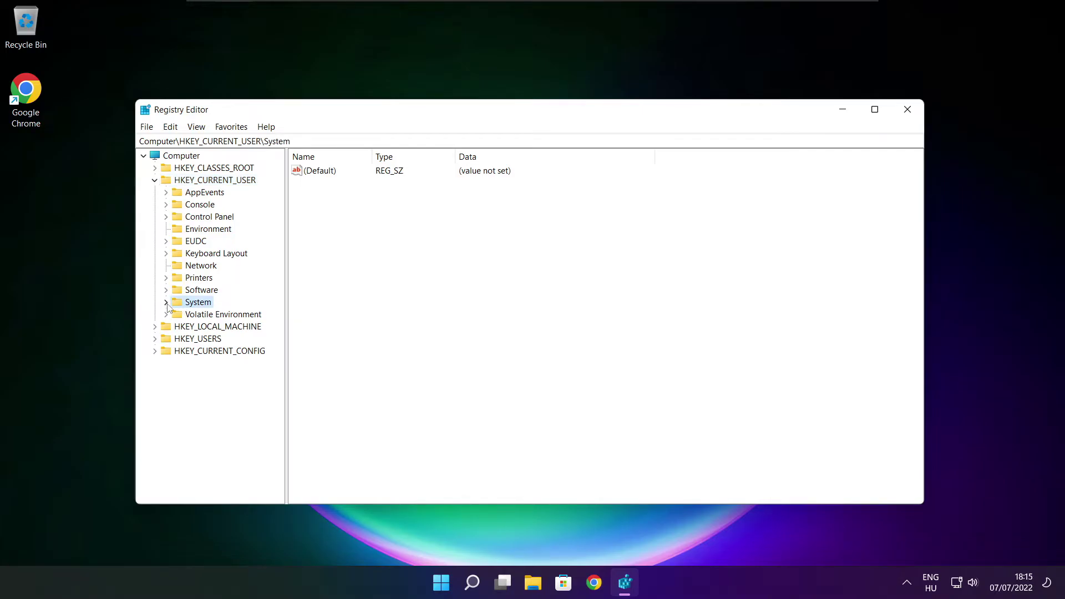
click(166, 303)
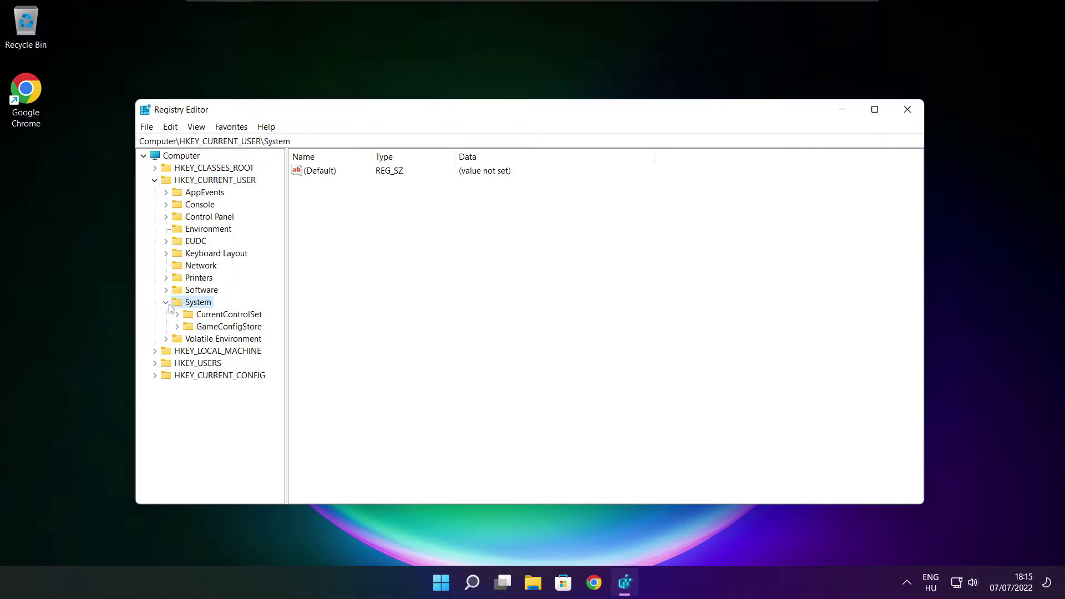
click(213, 329)
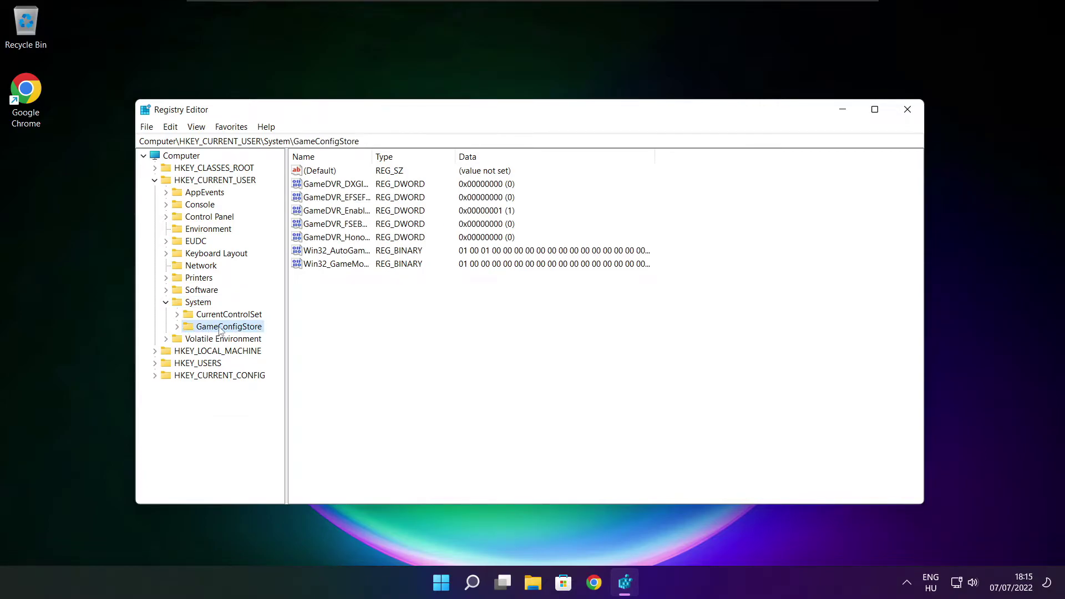
drag(370, 152, 469, 151)
- Set GameDVR_Enabled to 0
click(343, 212)
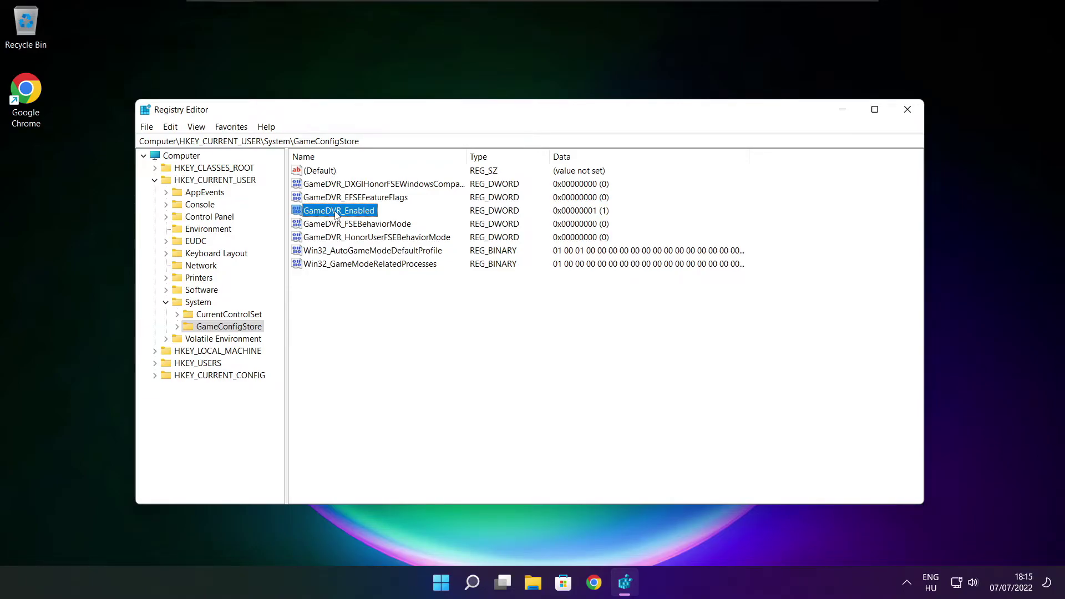
double_click(336, 215)
drag(314, 178, 560, 221)
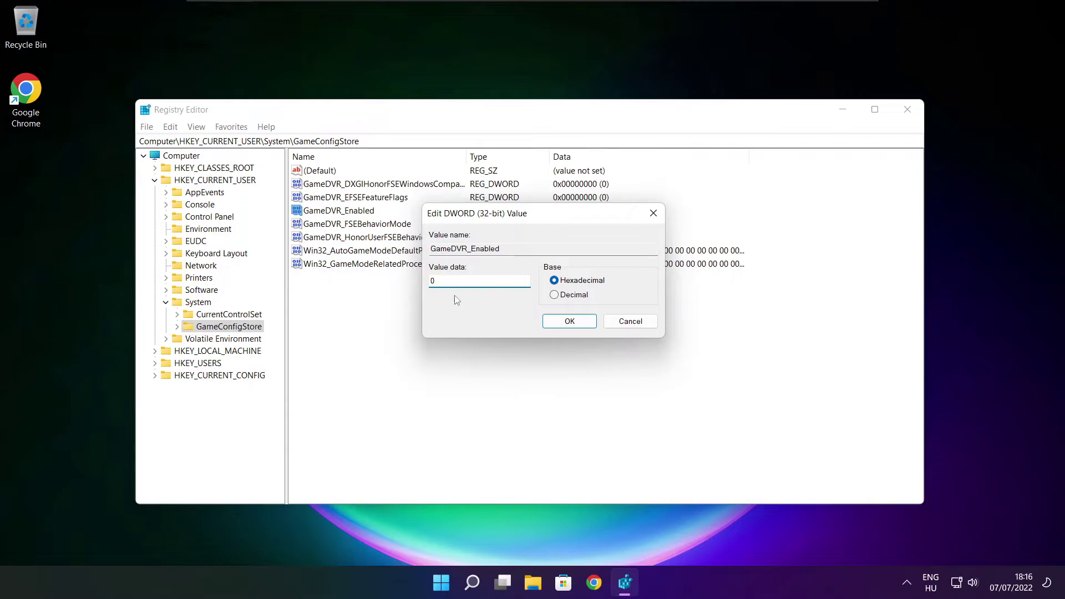
click(570, 322)
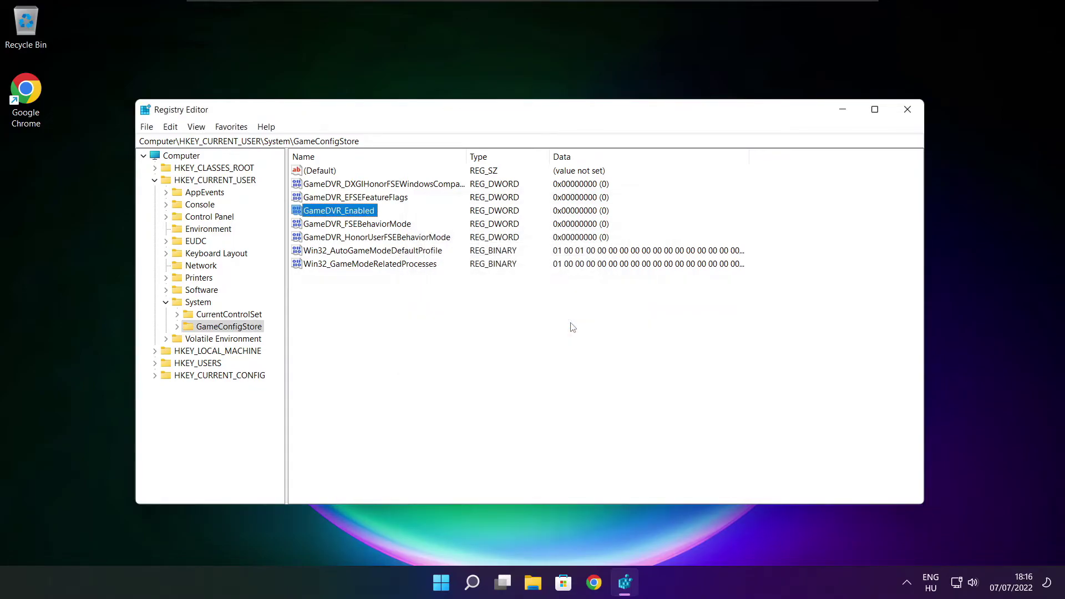
- Collapse HKEY_CURRENT_USER and expand HKEY_LOCAL_MACHINE\SOFTWARE\Microsoft
click(156, 182)
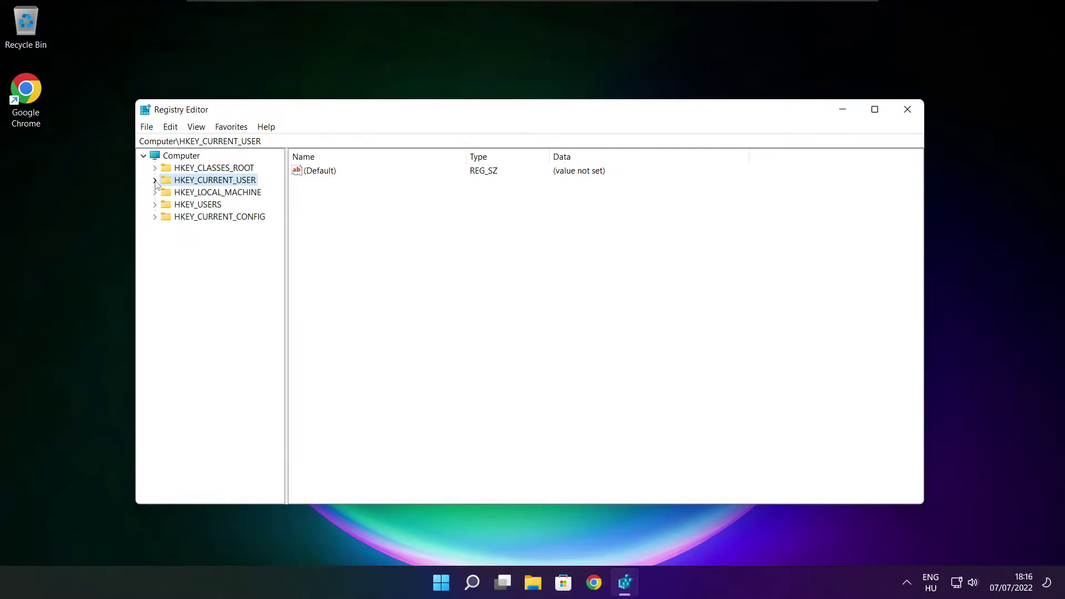
click(192, 194)
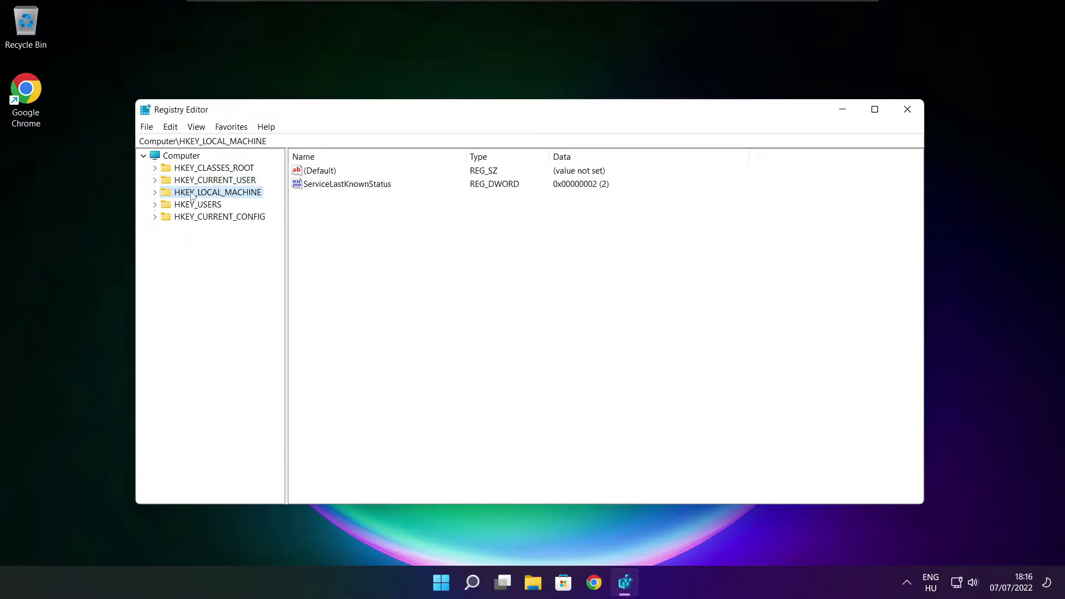
click(155, 193)
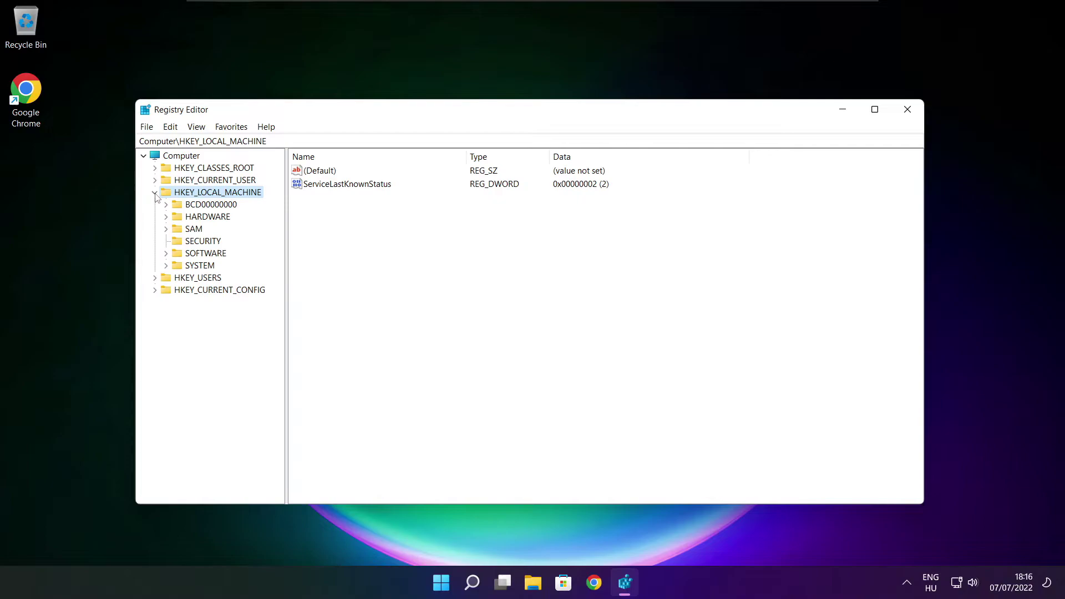
click(186, 254)
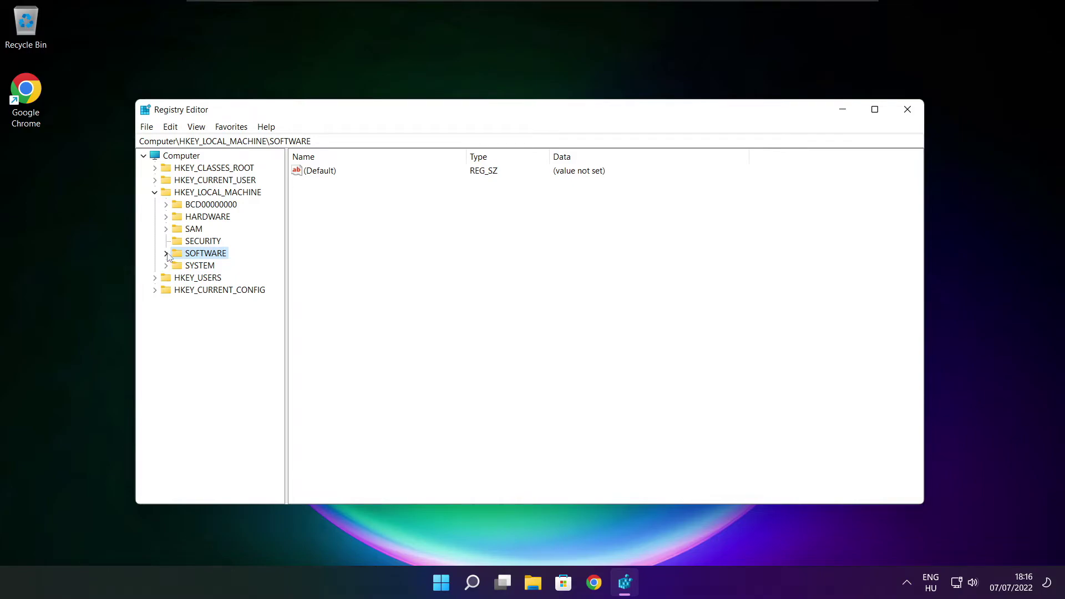
click(166, 253)
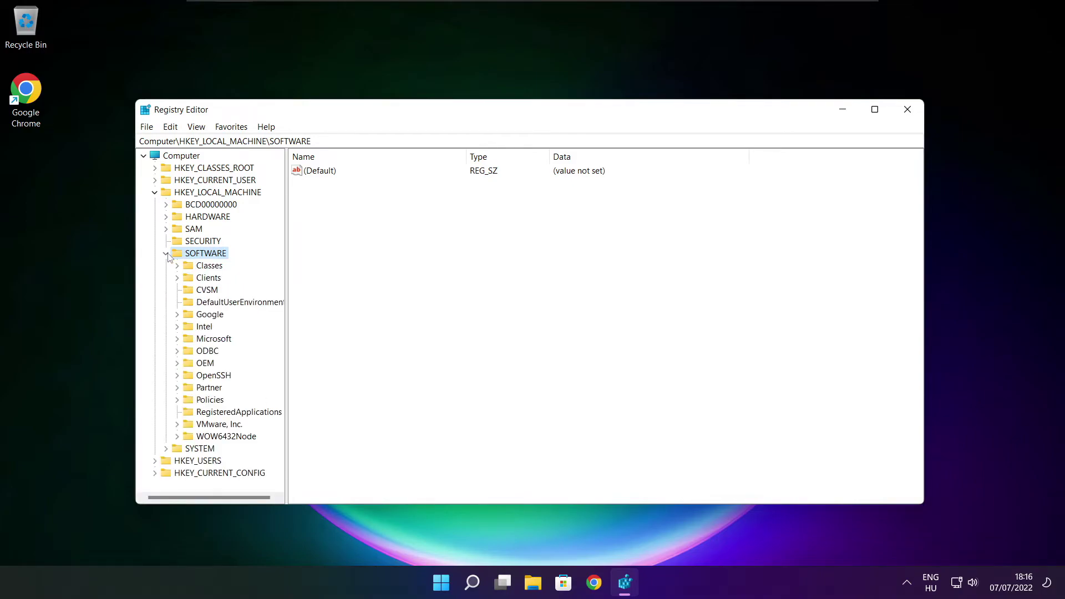
click(205, 342)
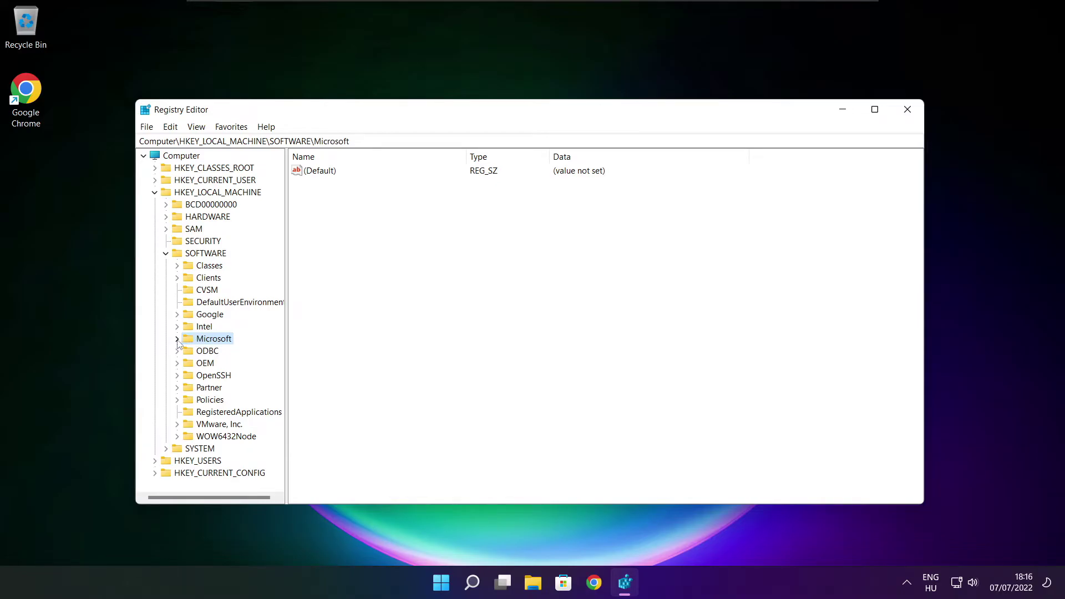
click(177, 339)
scroll(218, 332, down, 20)
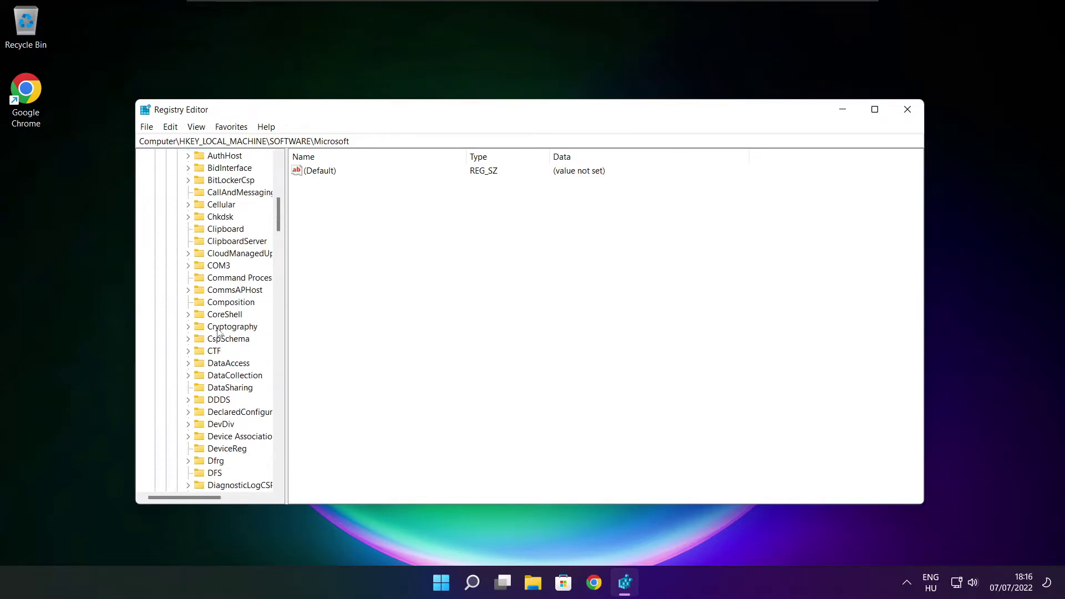
scroll(218, 332, down, 20)
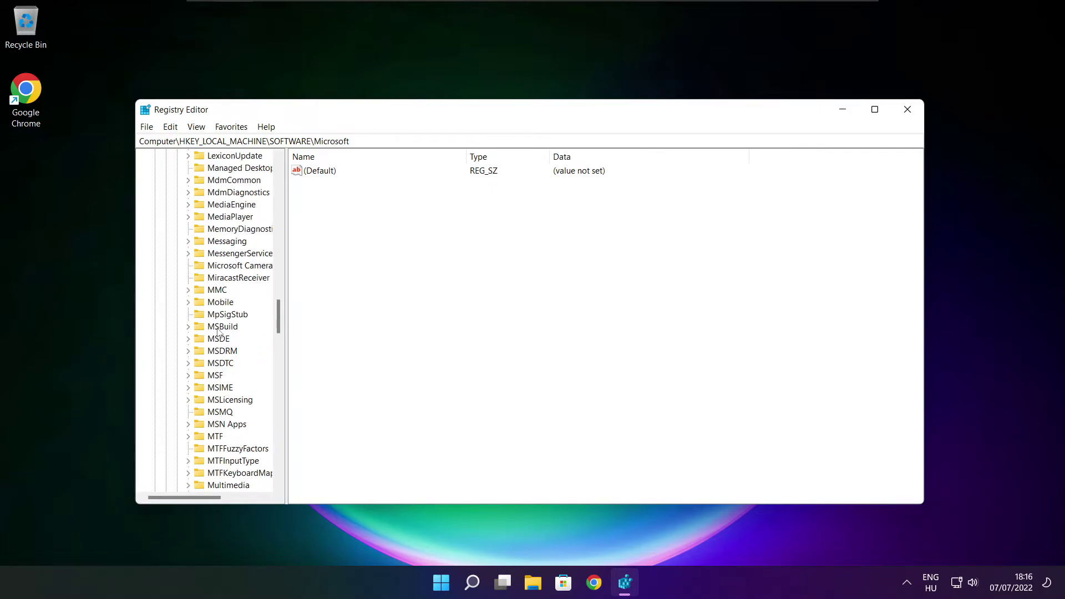
scroll(218, 331, down, 1)
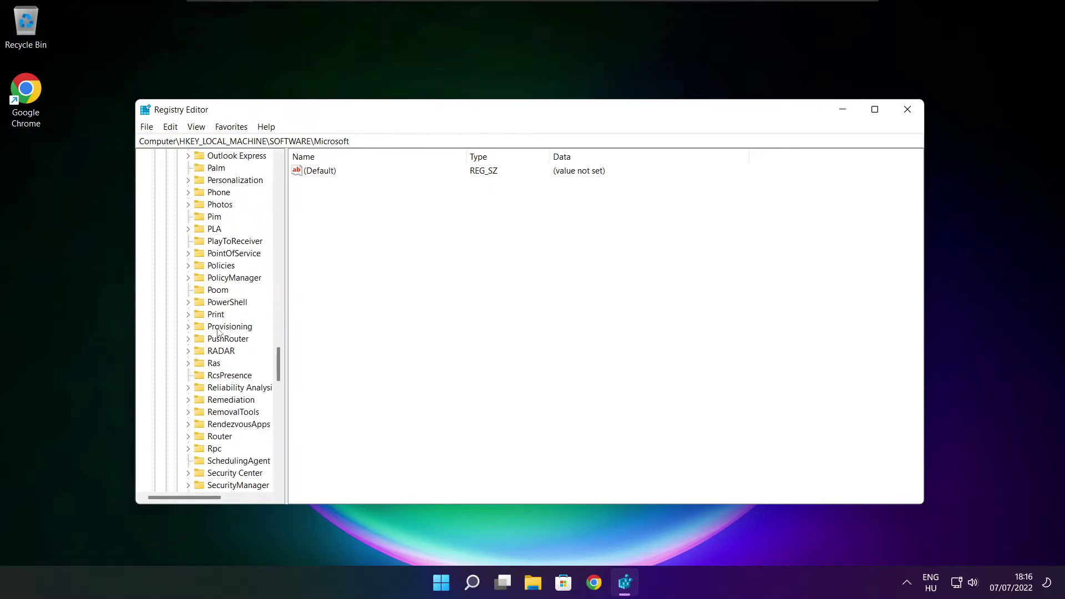
scroll(220, 315, up, 1)
- Expand PolicyManager\default\ApplicationManagement to reveal the AllowGameDVR key
click(220, 315)
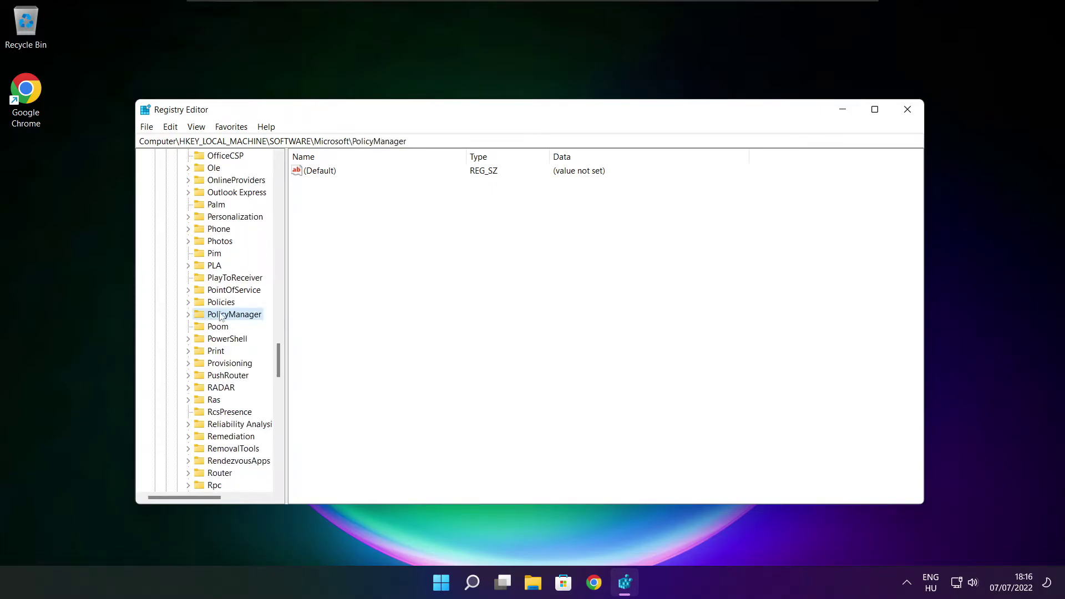
click(188, 315)
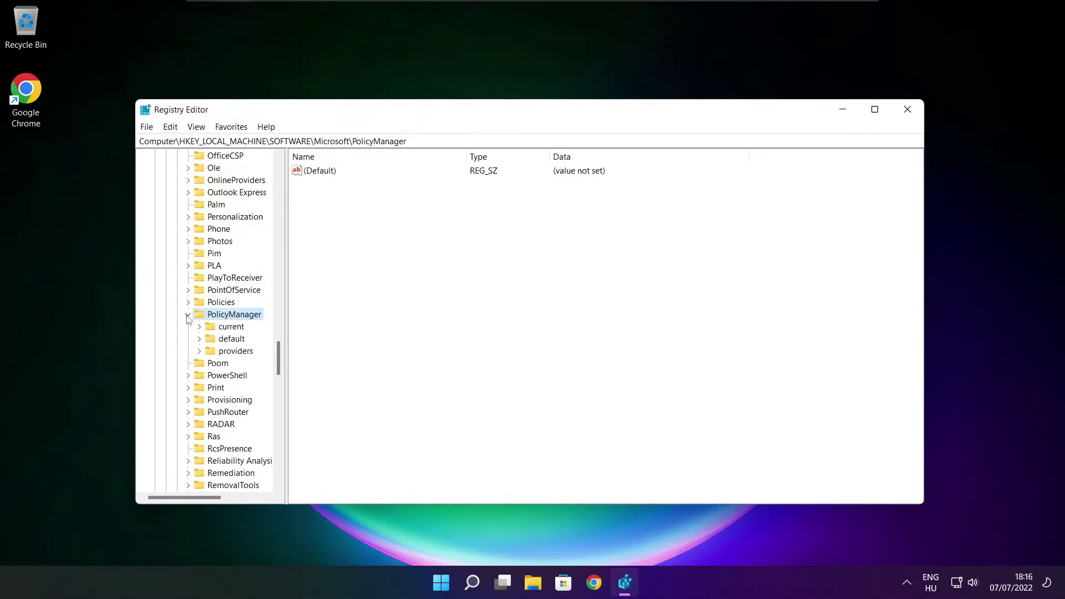
click(231, 340)
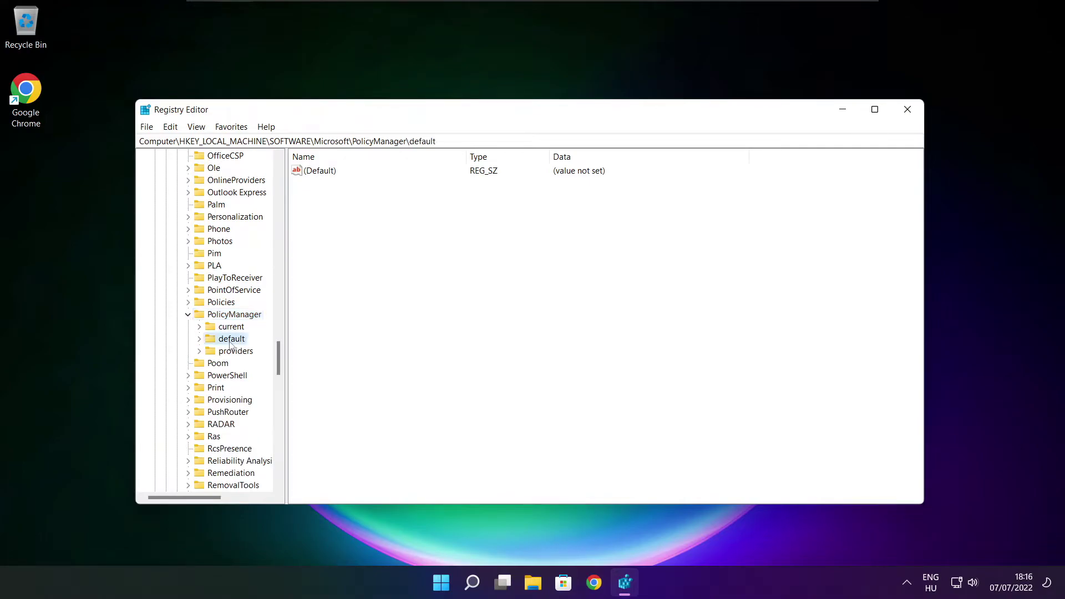
click(199, 339)
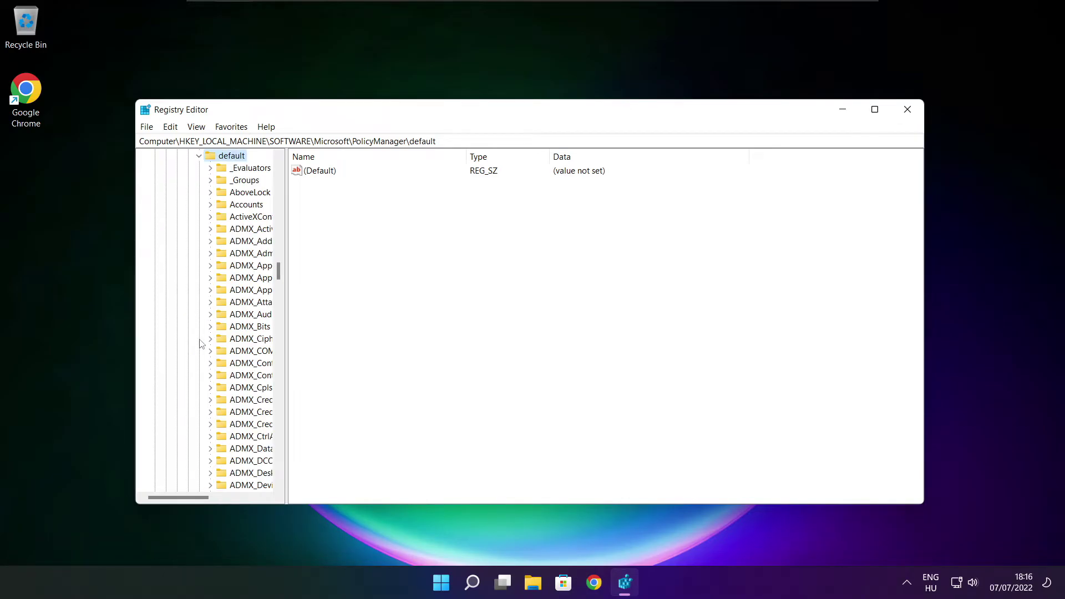
scroll(247, 244, down, 10)
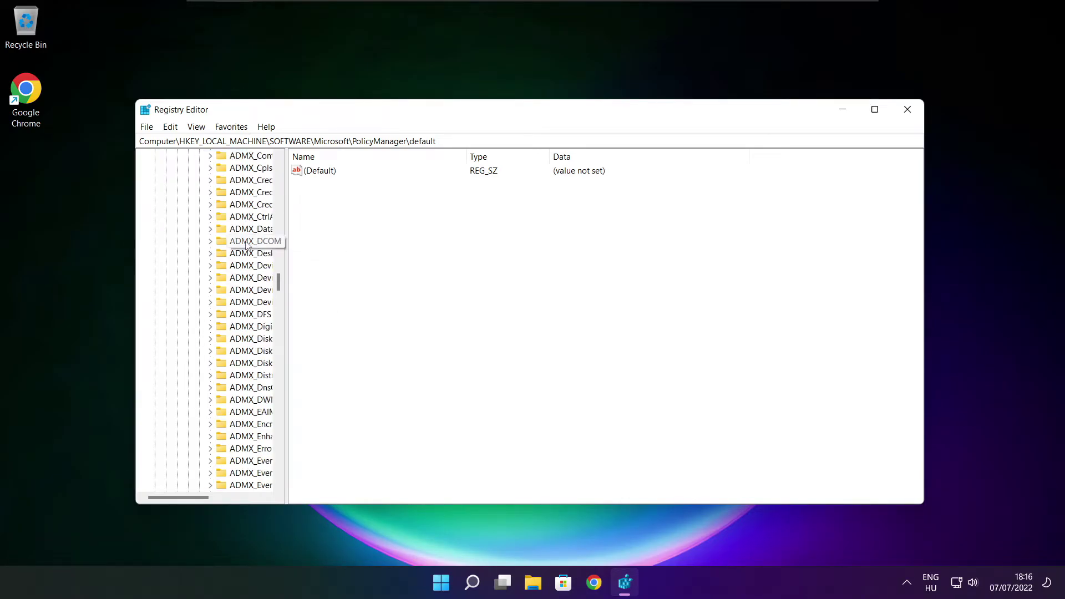
scroll(247, 244, down, 20)
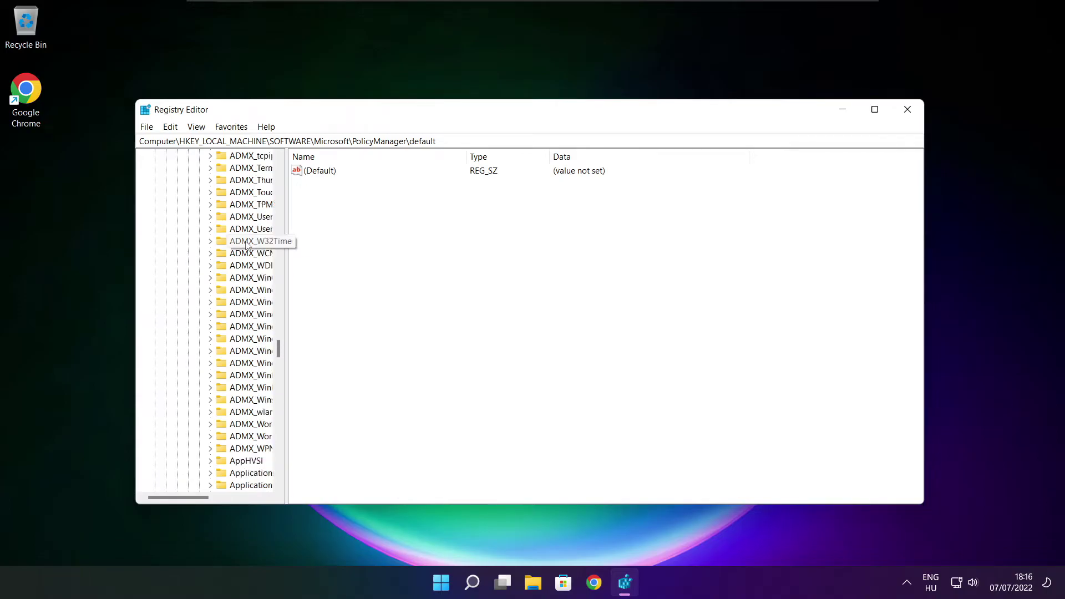
drag(286, 240, 352, 244)
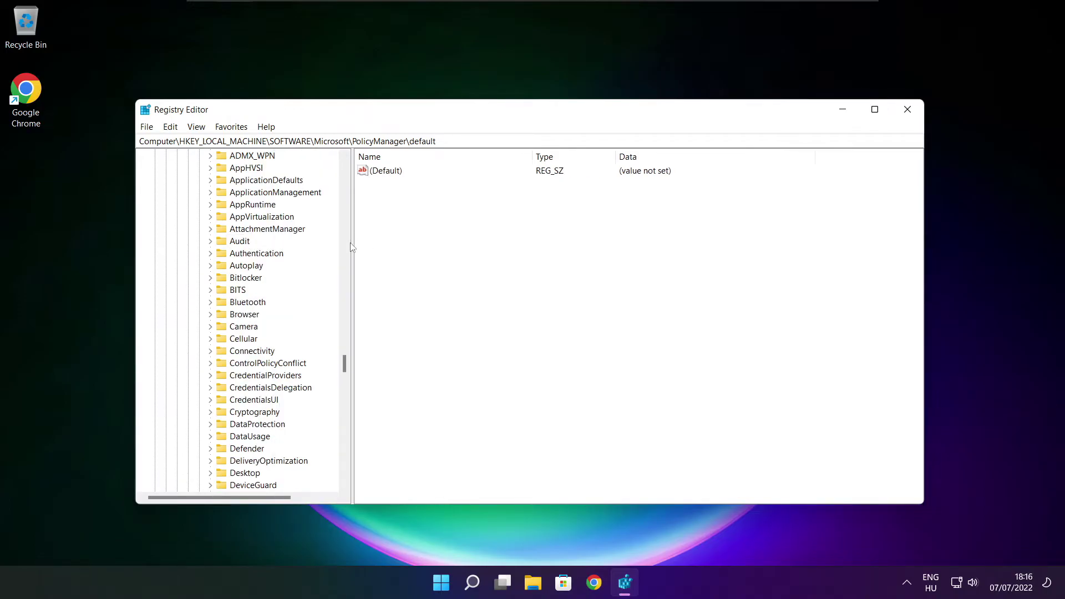
scroll(257, 233, up, 1)
click(257, 230)
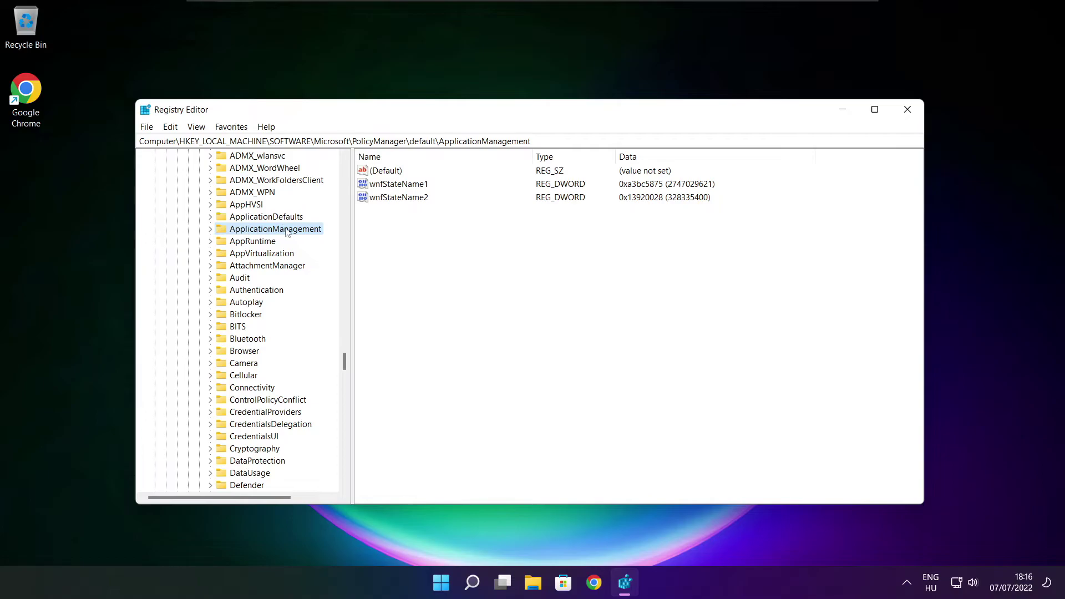
click(210, 229)
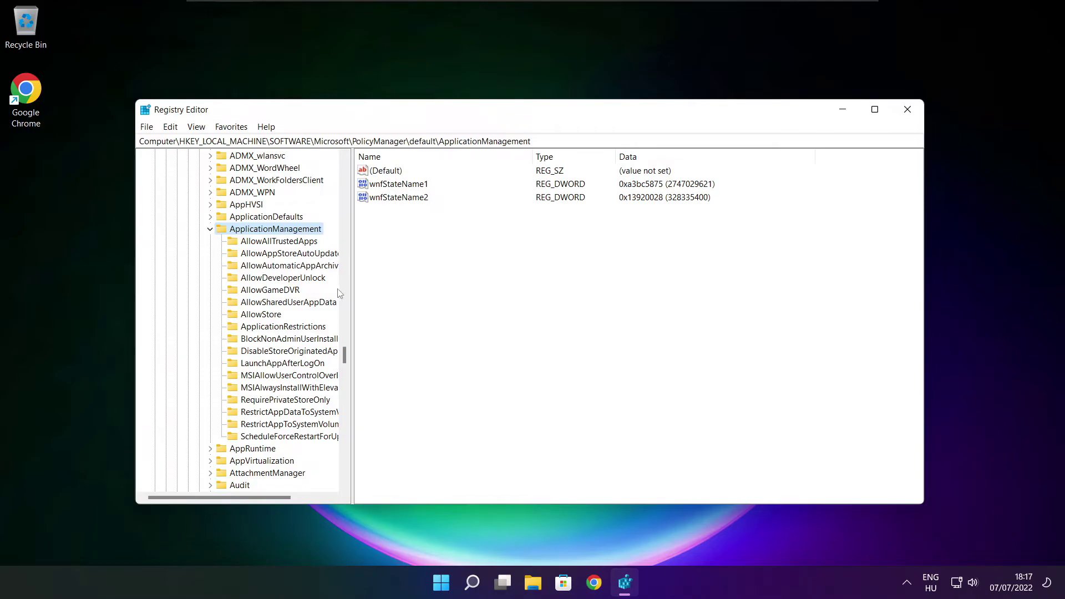
drag(353, 280, 364, 280)
- Set the 'value' entry under AllowGameDVR to 0
click(277, 292)
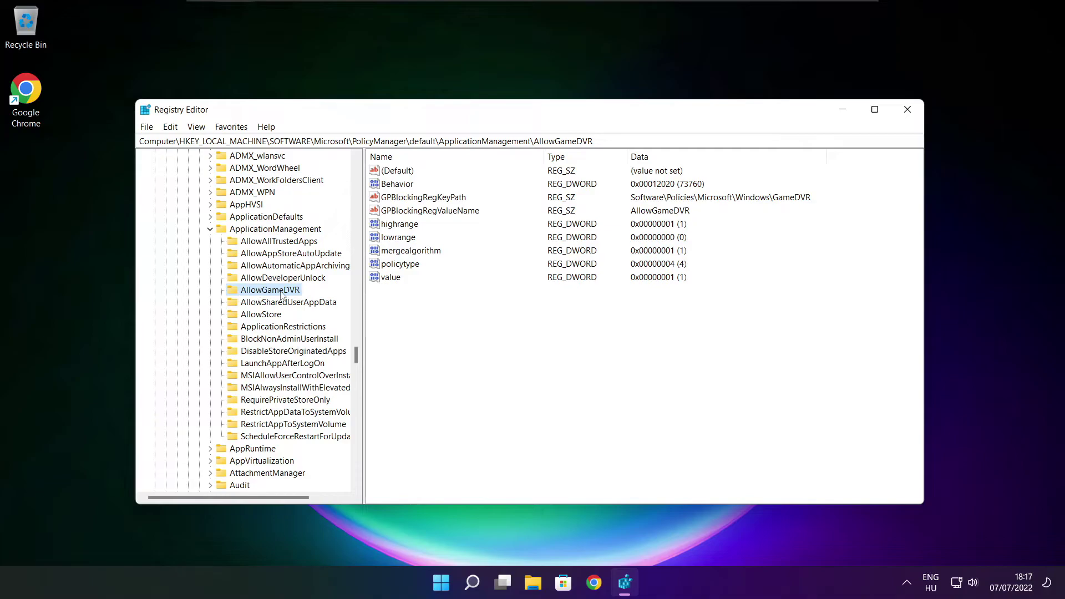
click(388, 279)
double_click(397, 279)
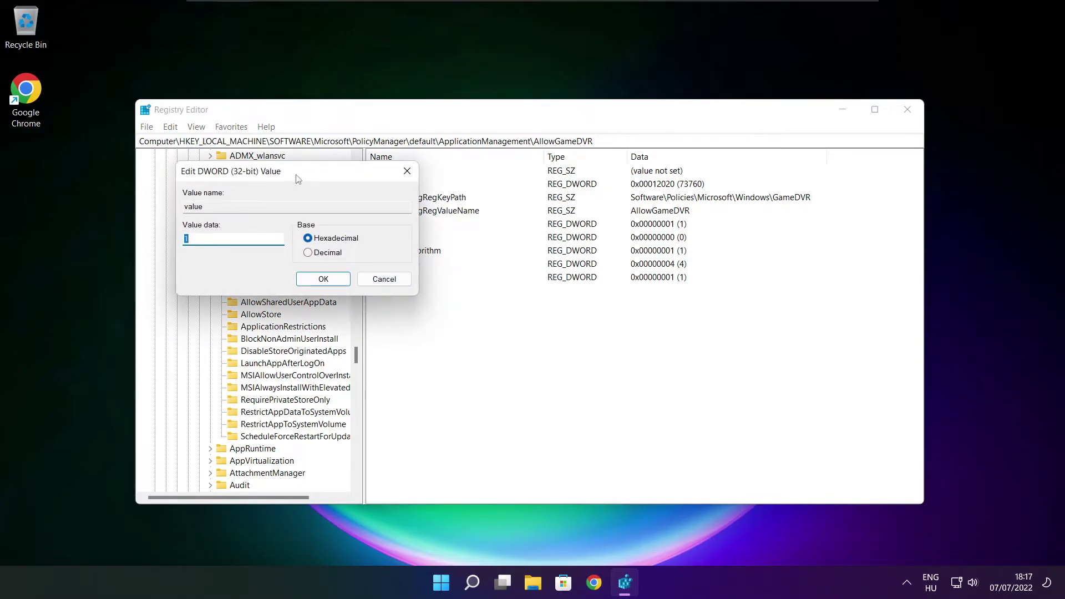
drag(301, 179, 540, 222)
text(1)
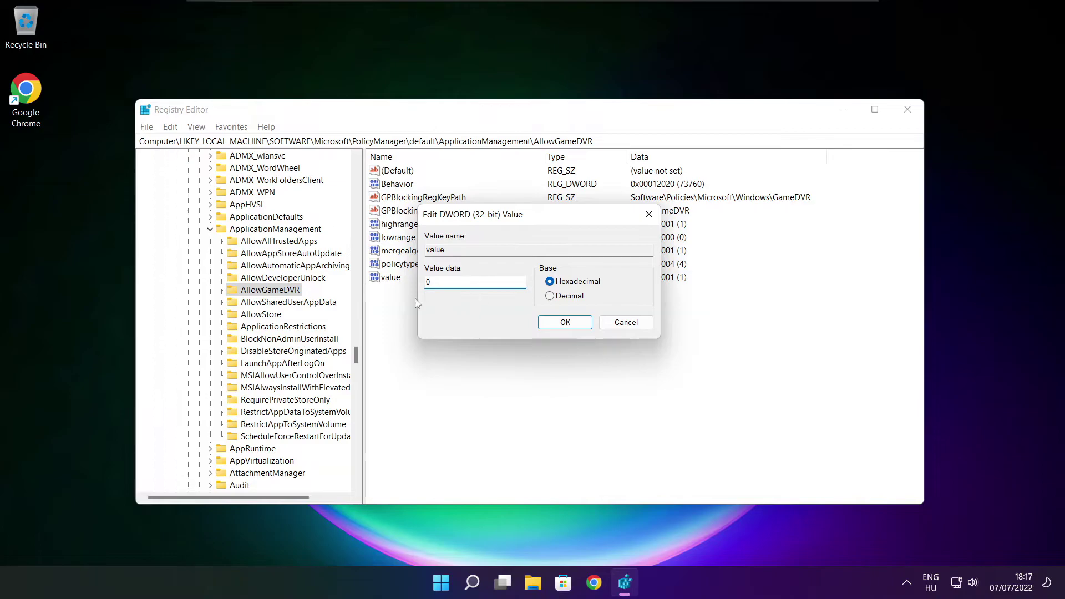
click(564, 326)
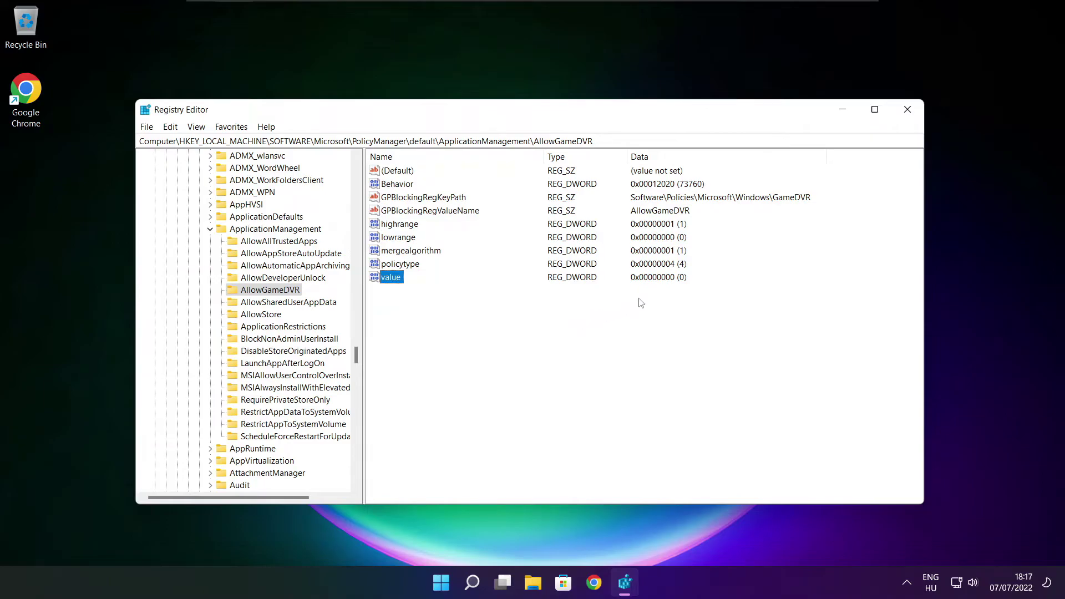
- Close Registry Editor and download dxwebsetup.exe from the DirectX End-User Runtime Web Installer page in Chrome
click(908, 114)
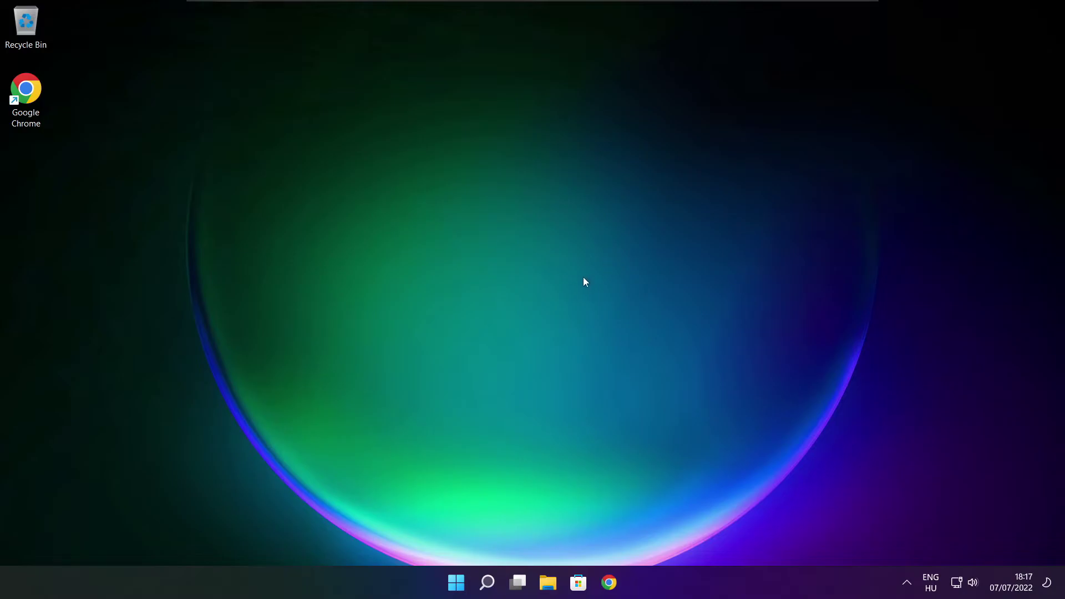
click(611, 586)
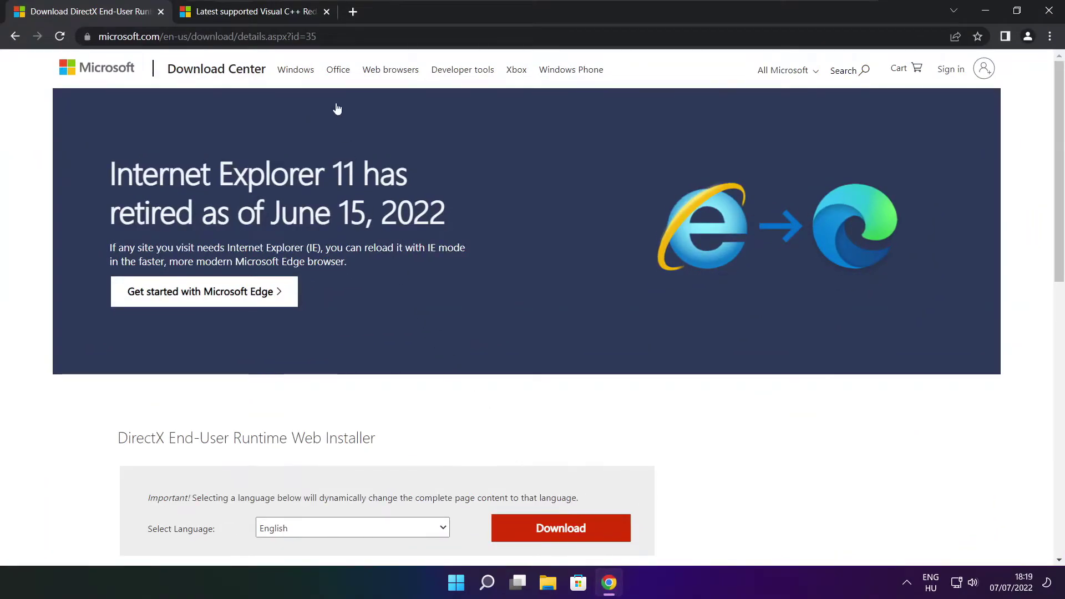
drag(586, 37, 318, 36)
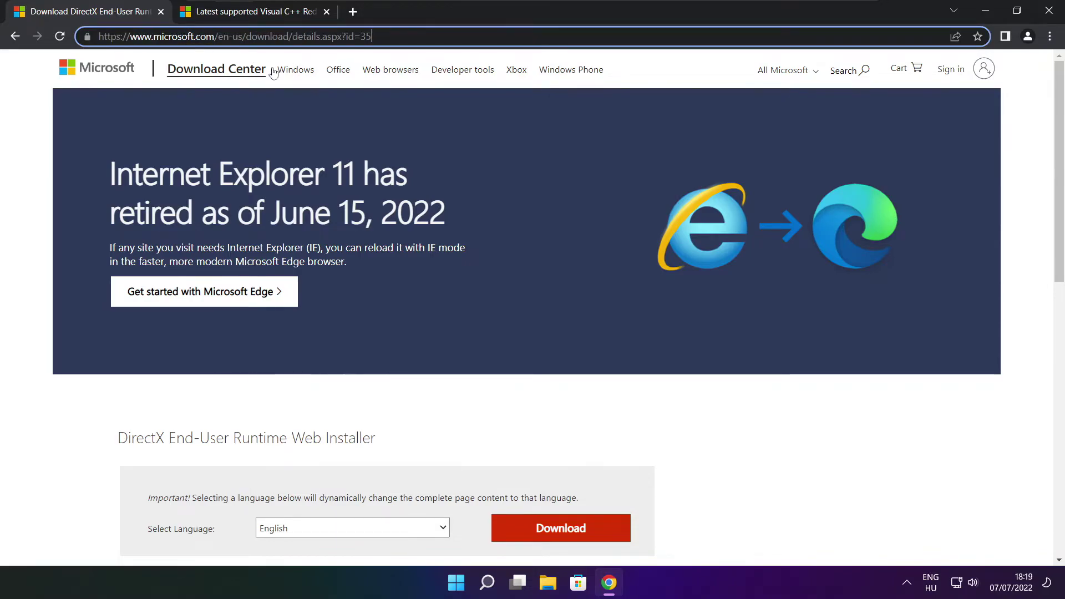
click(382, 403)
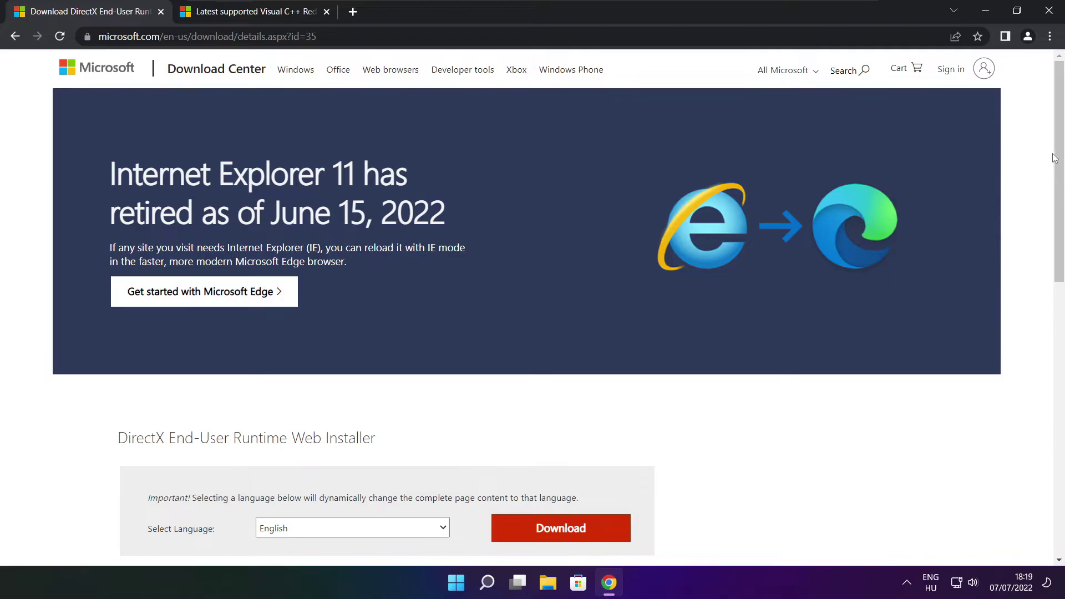
drag(1060, 155, 899, 252)
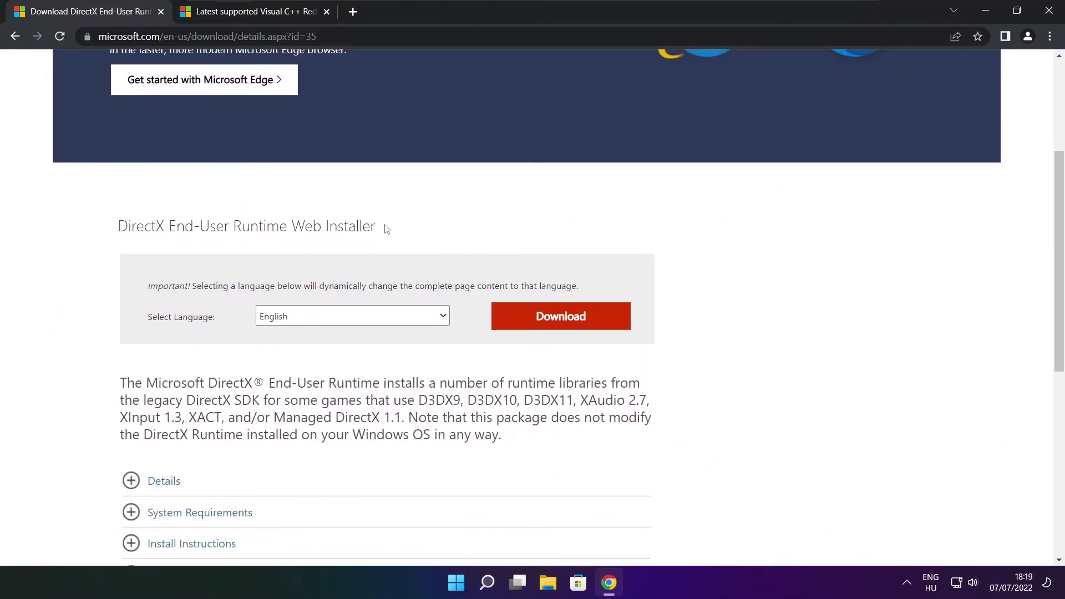
drag(385, 228, 434, 236)
click(565, 321)
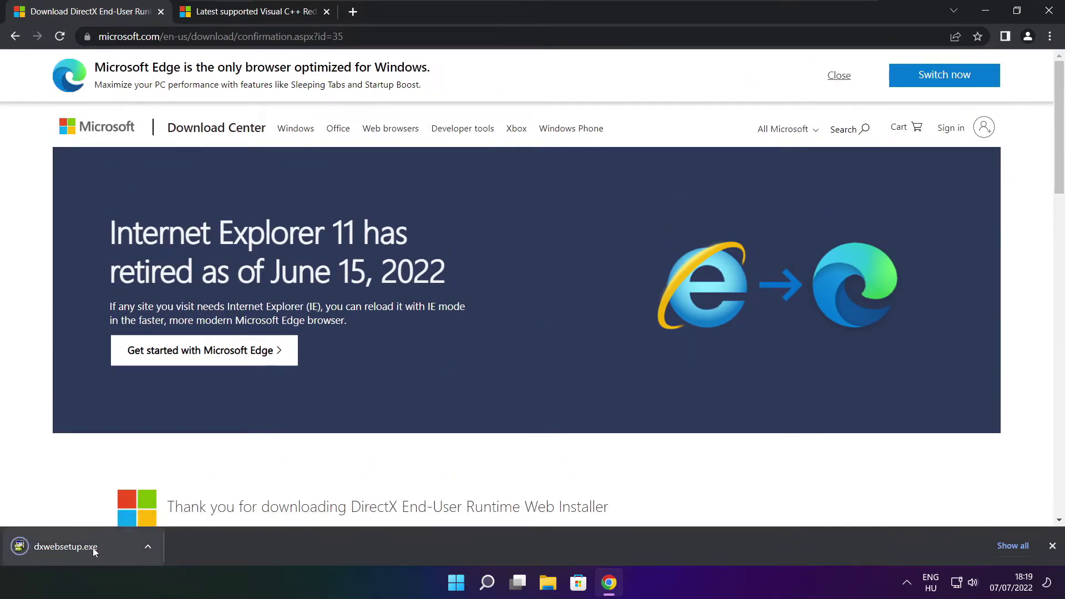
- Run dxwebsetup.exe, accept the license, decline the Bing Bar offer and install the DirectX runtime components
click(100, 547)
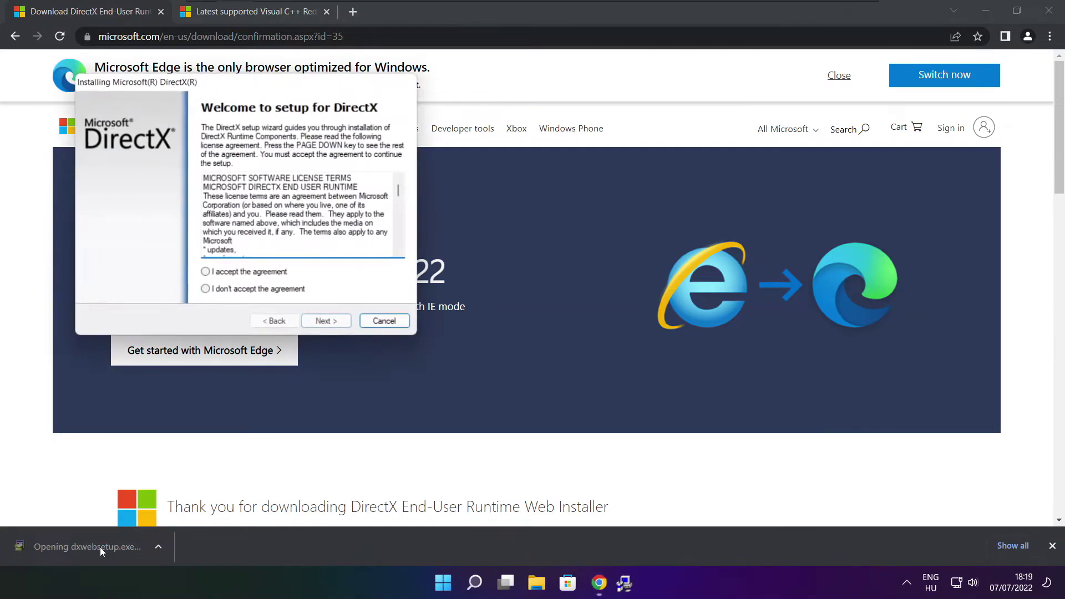
drag(258, 87, 509, 160)
drag(683, 265, 680, 317)
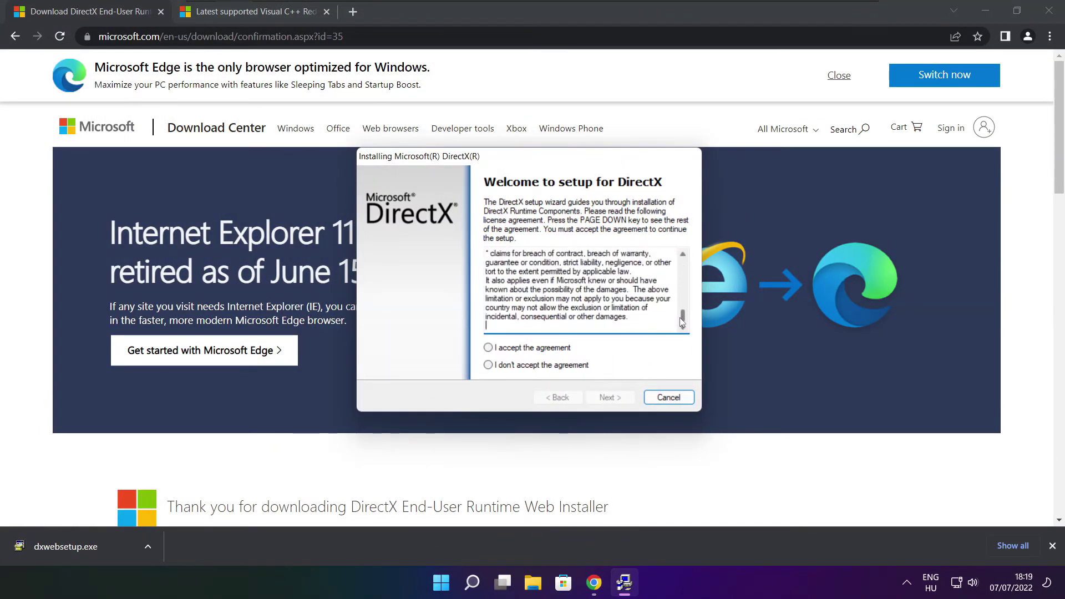
click(509, 348)
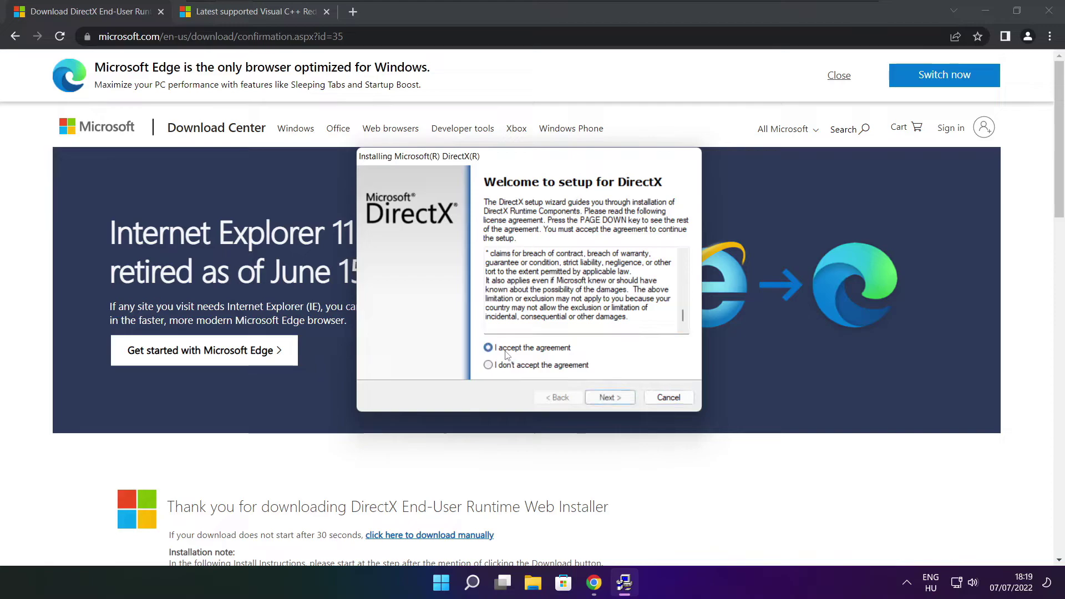
click(610, 398)
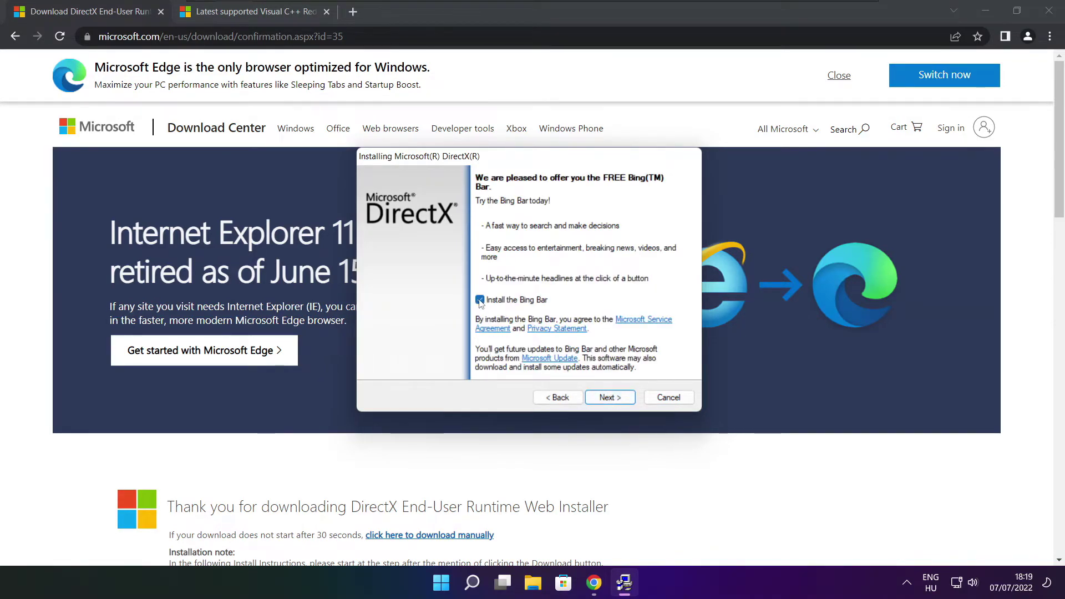
click(613, 398)
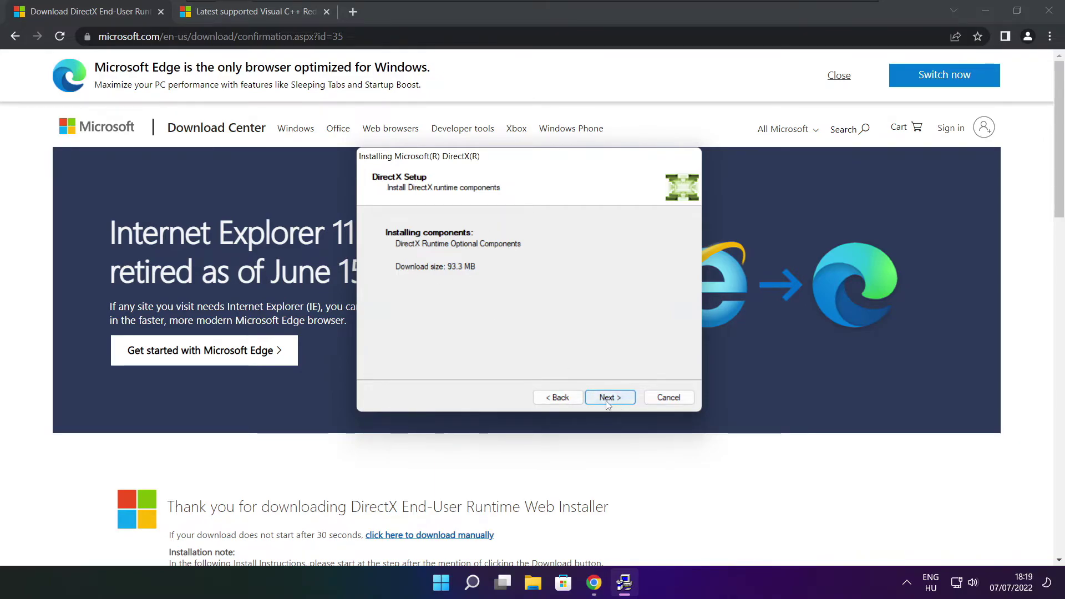
click(611, 398)
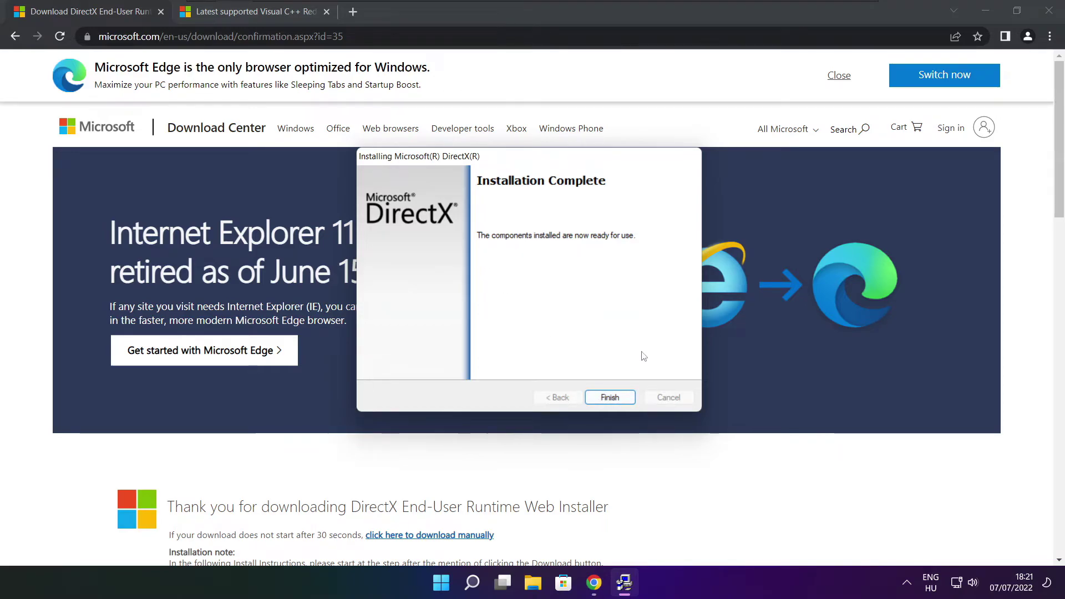
click(610, 398)
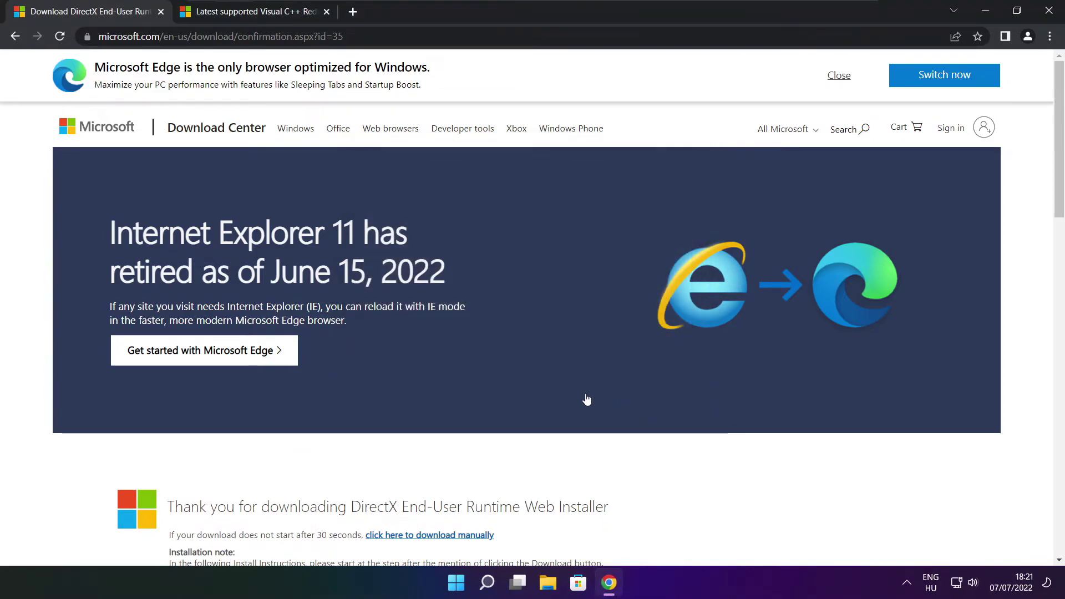
- Close the DirectX tab and download the ARM64, x86 and x64 Visual C++ Redistributables from the downloads table
click(161, 11)
key(shift+Home)
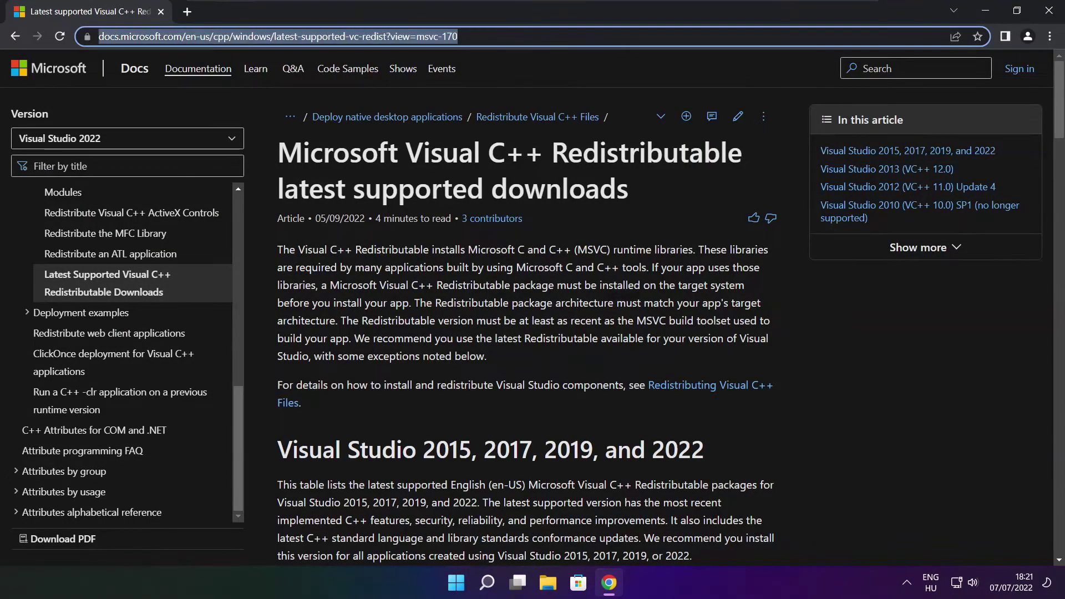
key(shift+End)
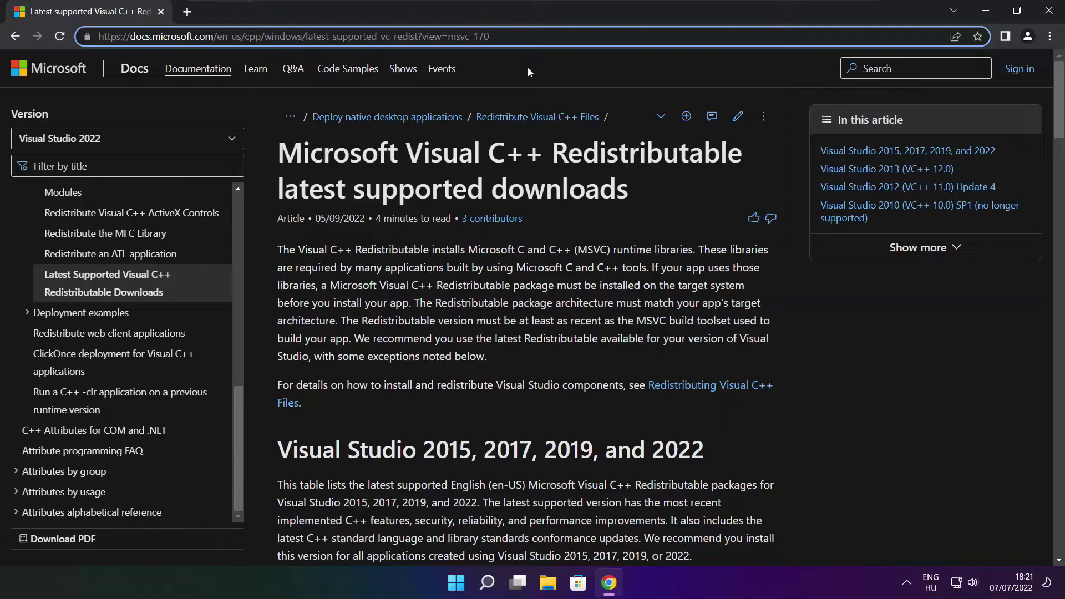
click(529, 72)
scroll(1059, 119, down, 2)
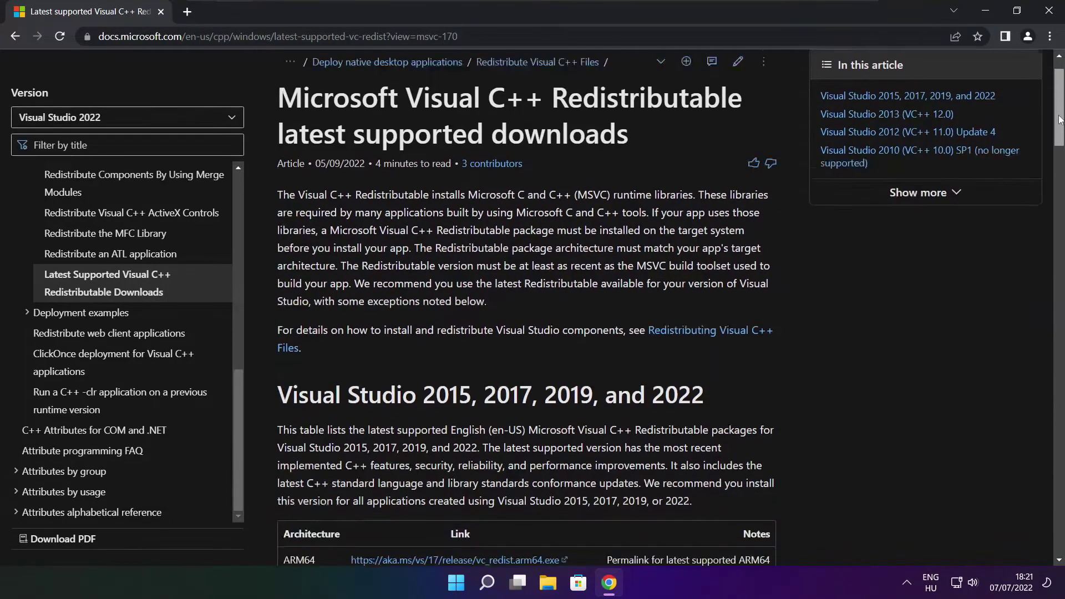
drag(1060, 119, 1054, 156)
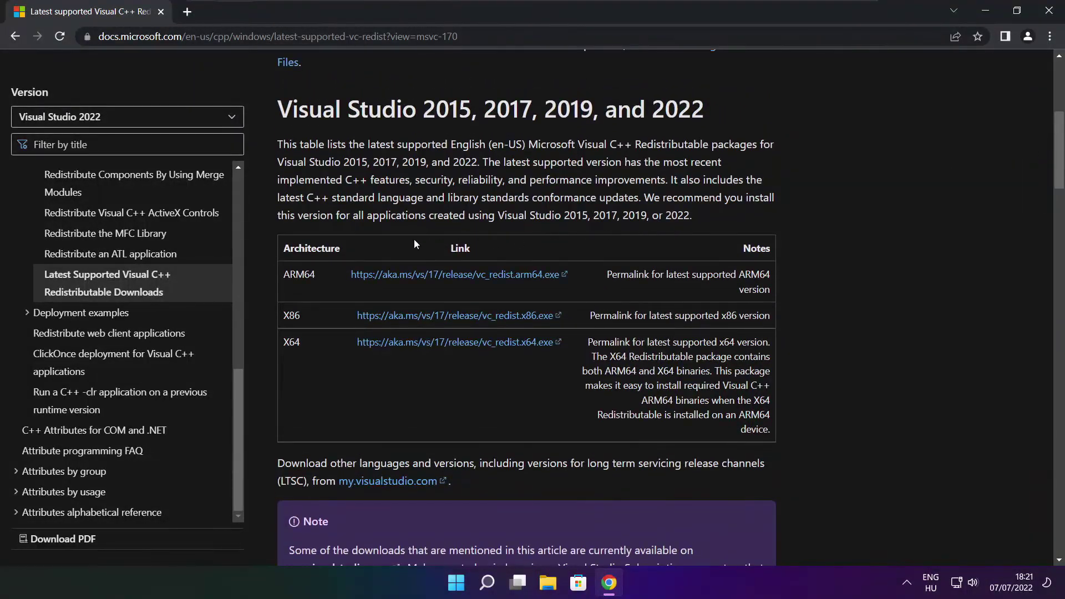
drag(283, 274, 707, 379)
click(708, 380)
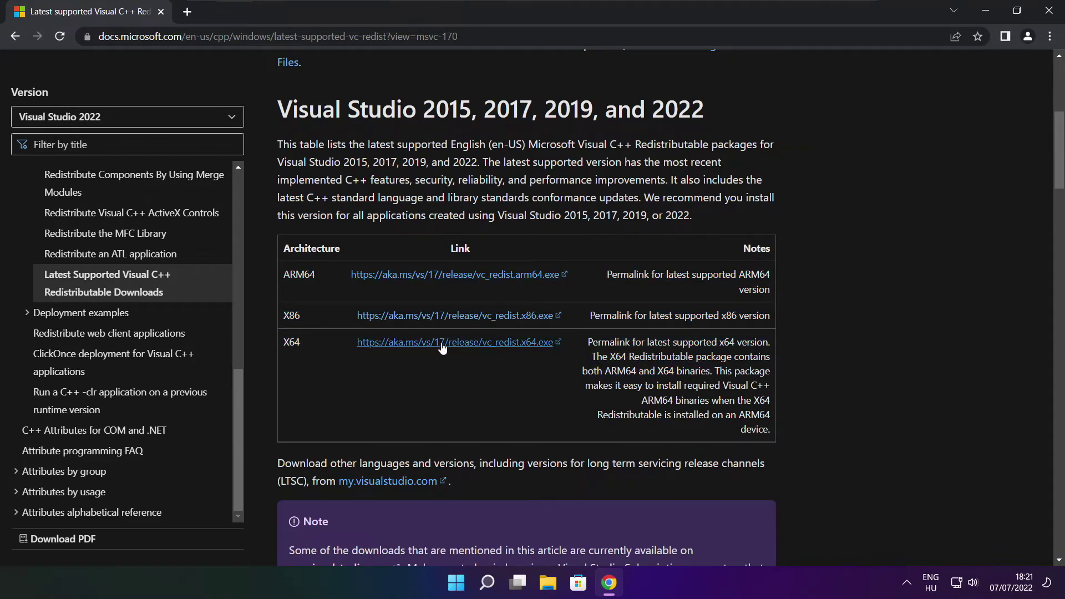
click(442, 275)
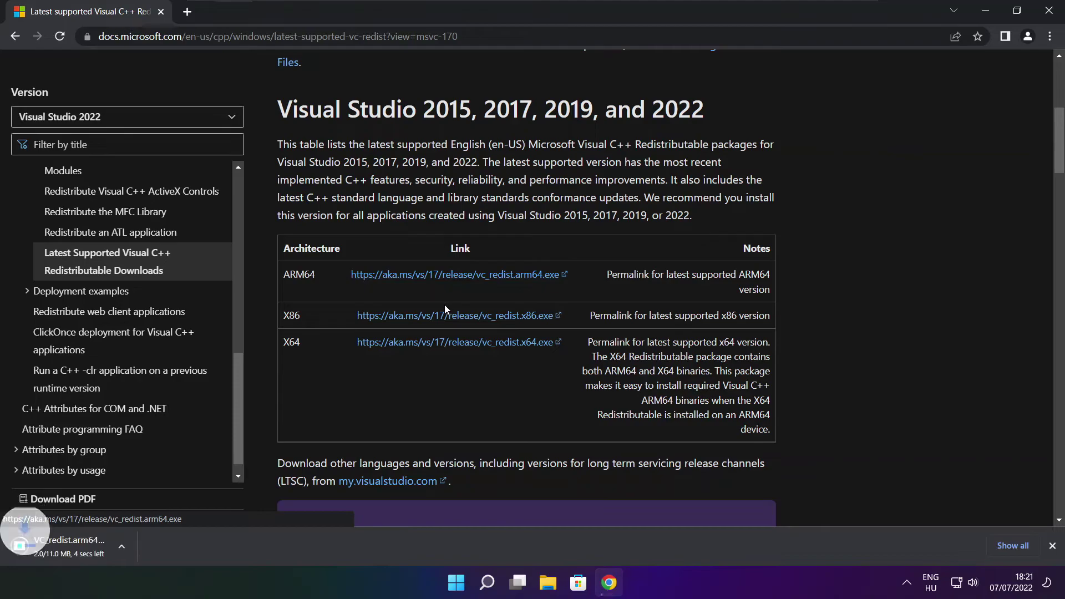
click(438, 324)
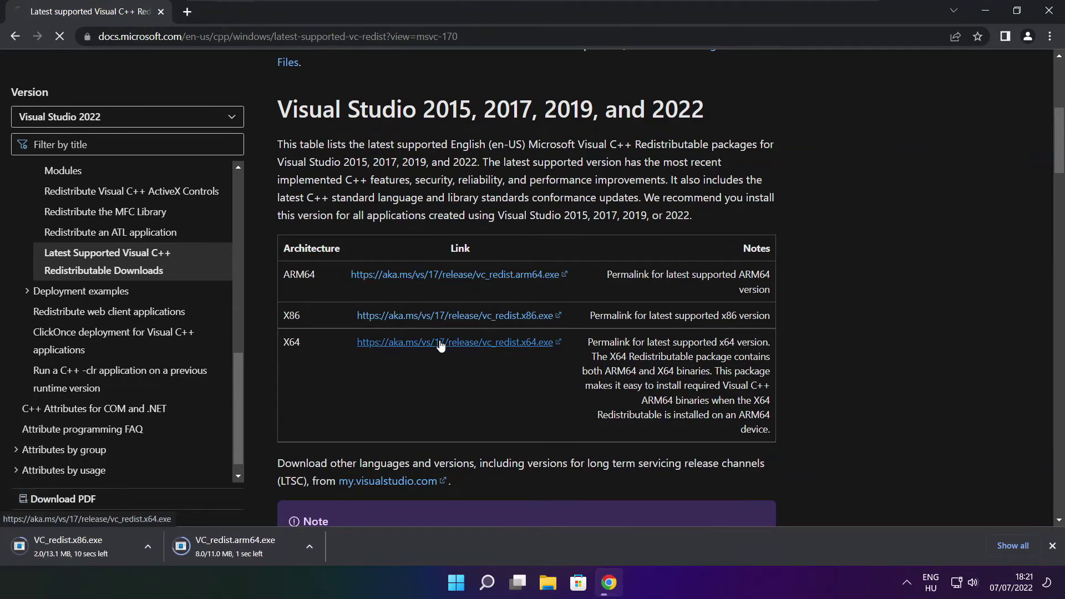
click(439, 343)
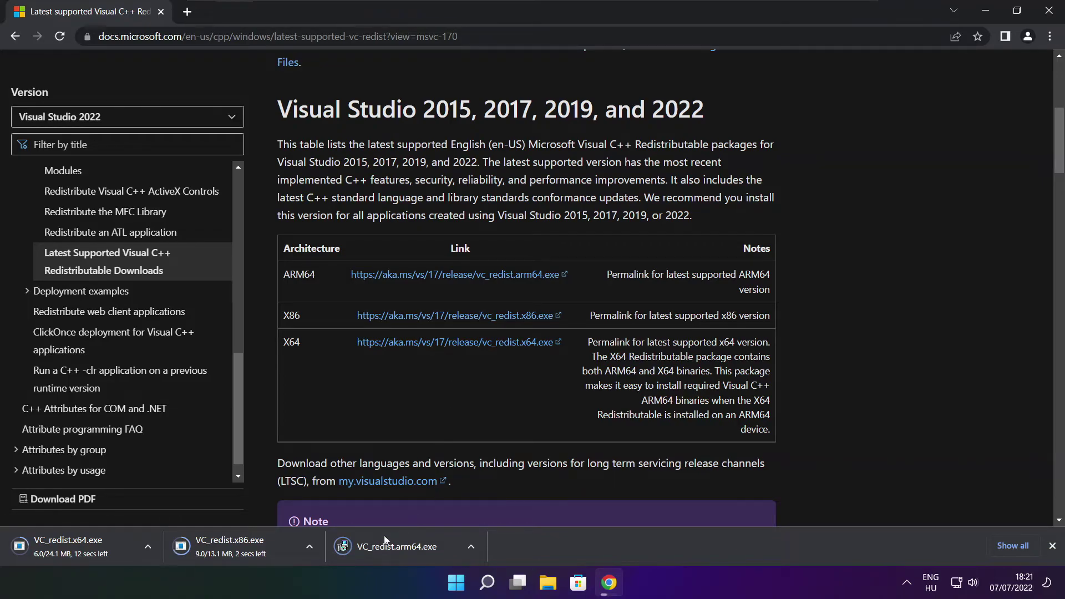
- Try installing the ARM64 VC_redist package and dismiss the setup failure as unsupported
click(405, 548)
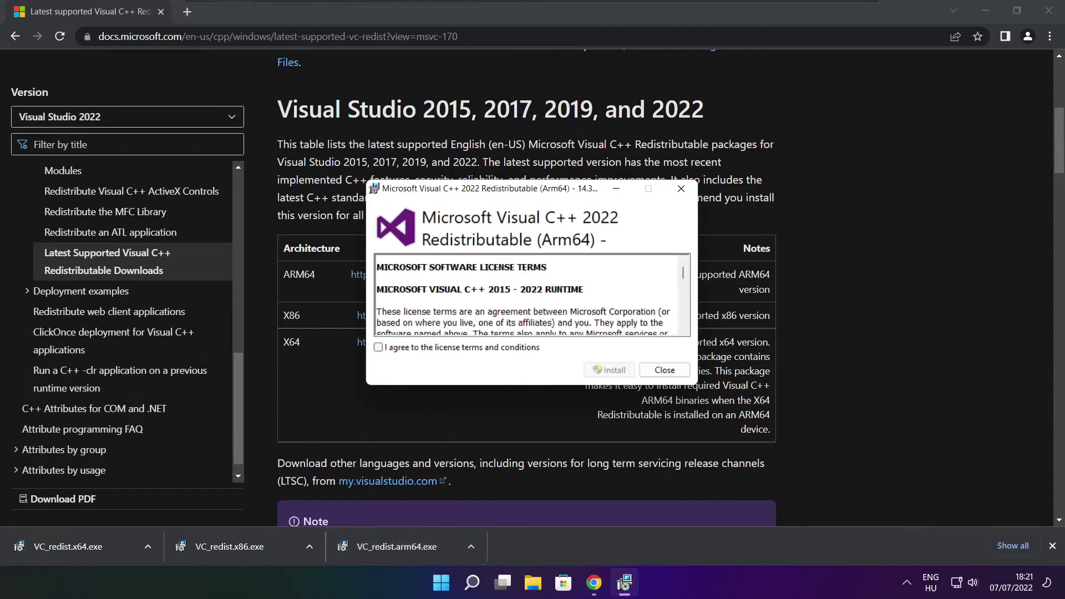
drag(684, 275, 684, 329)
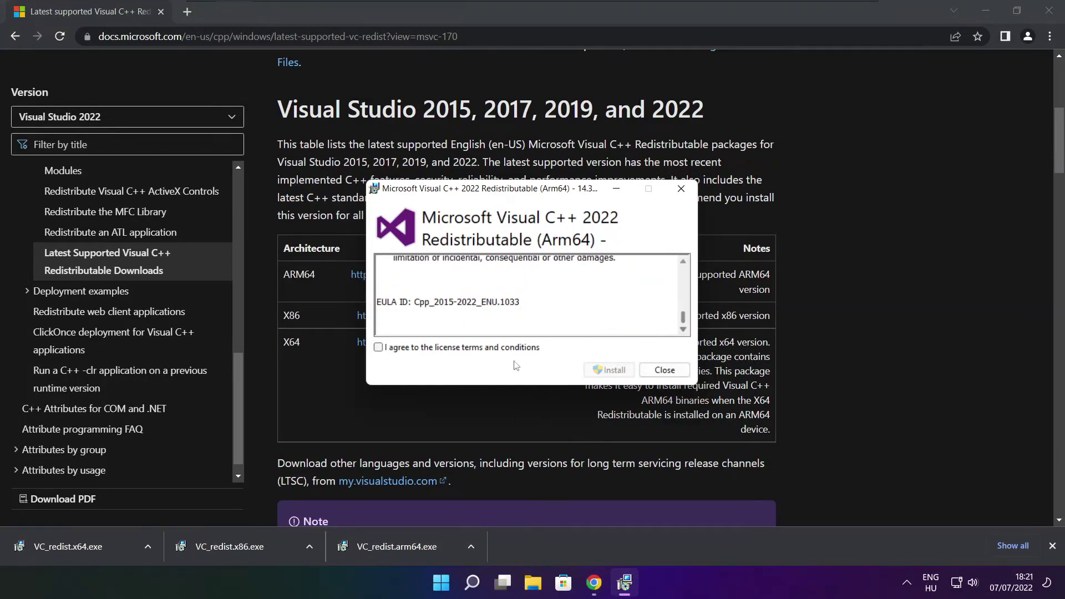
click(378, 348)
click(609, 370)
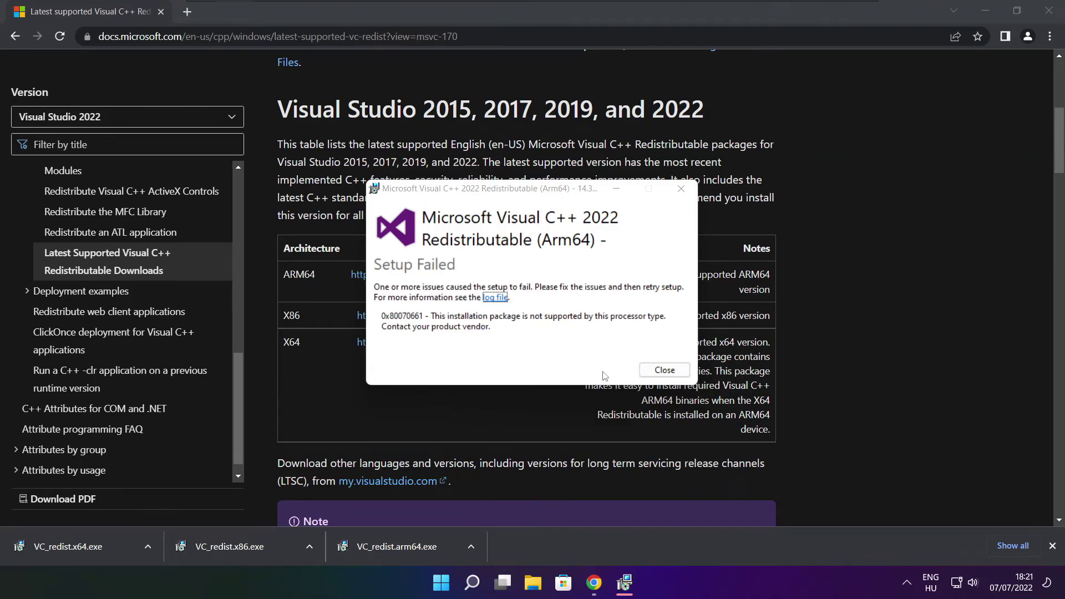
click(664, 370)
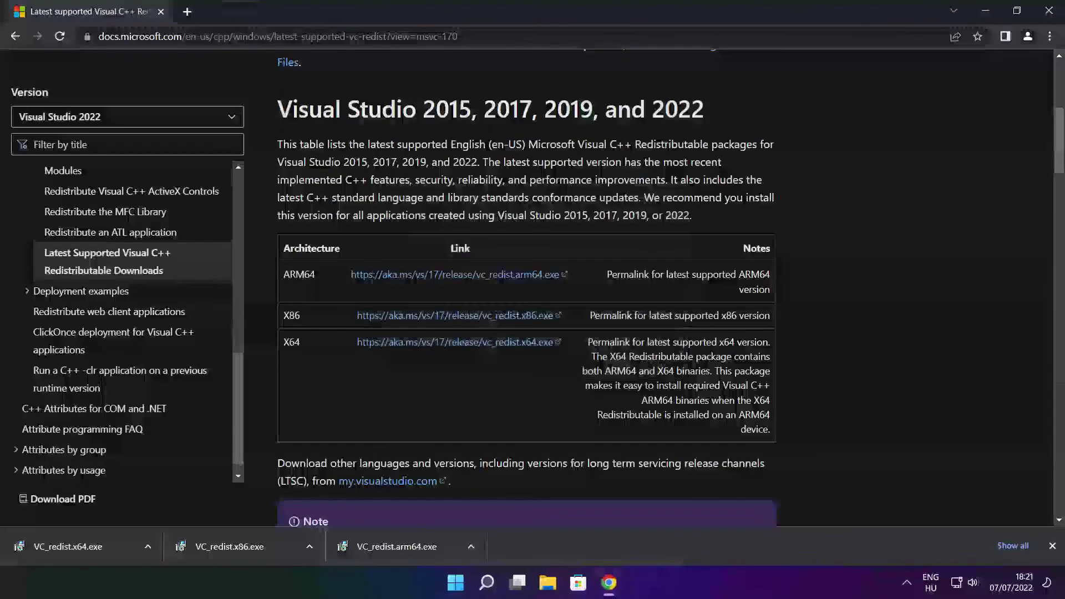
- Install the x86 Visual C++ 2015-2022 Redistributable after agreeing to its license terms
click(251, 548)
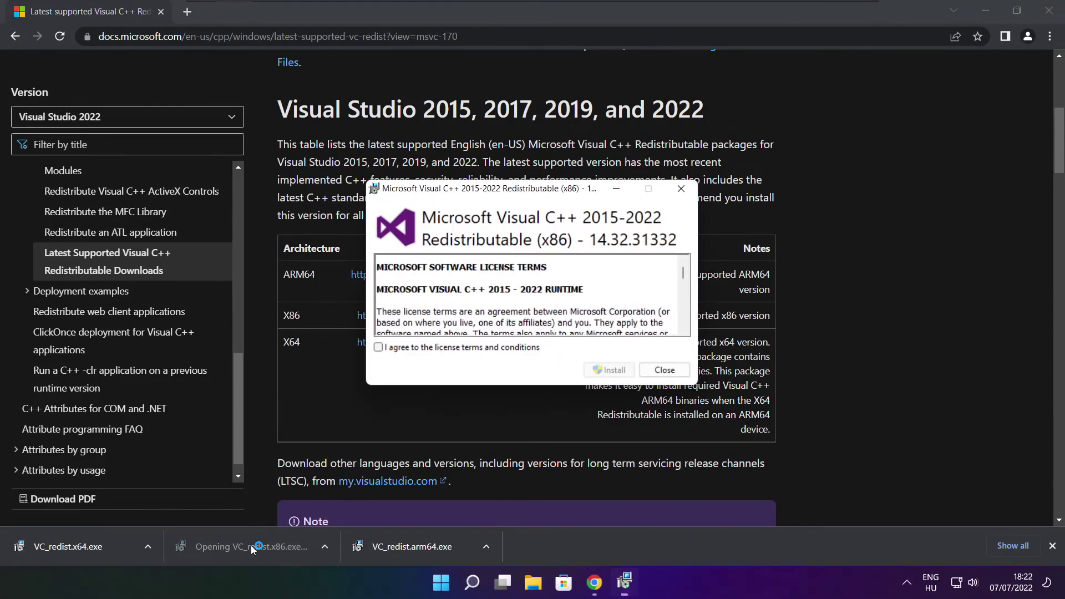
drag(685, 274, 683, 327)
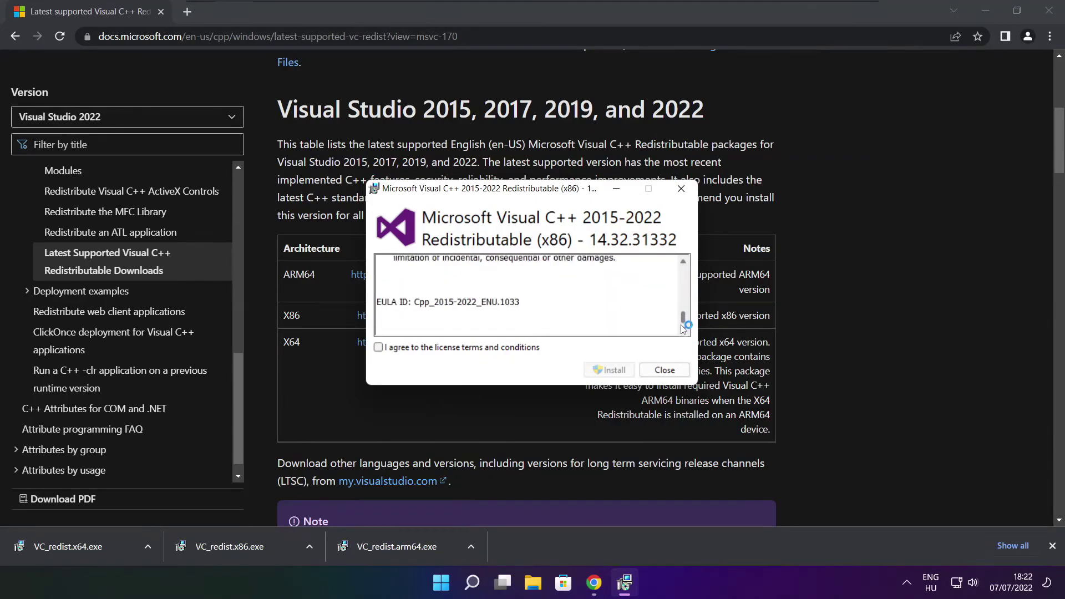
click(379, 349)
click(609, 370)
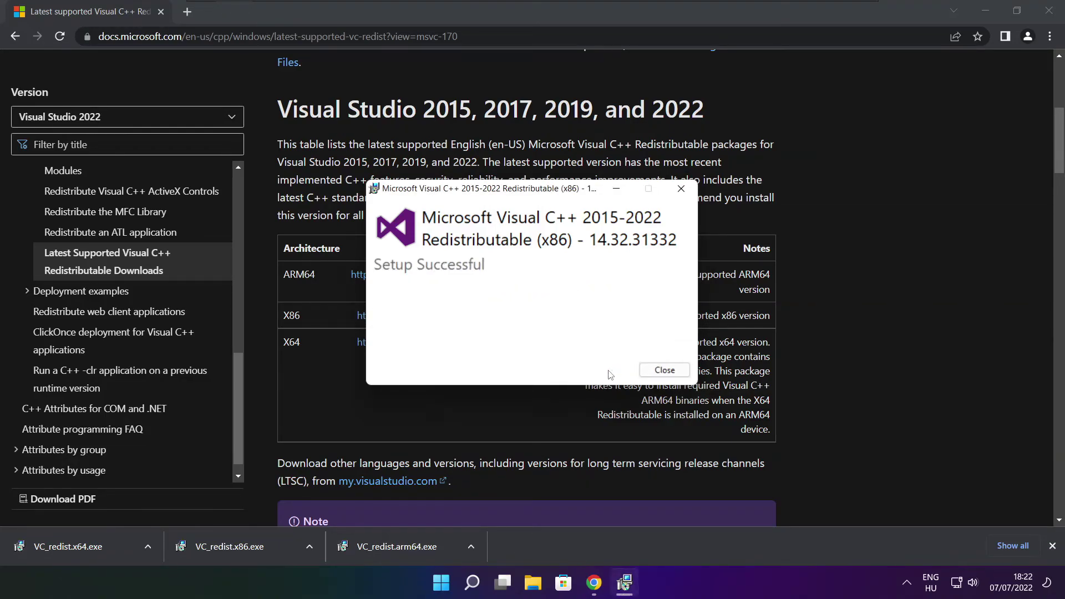
click(665, 370)
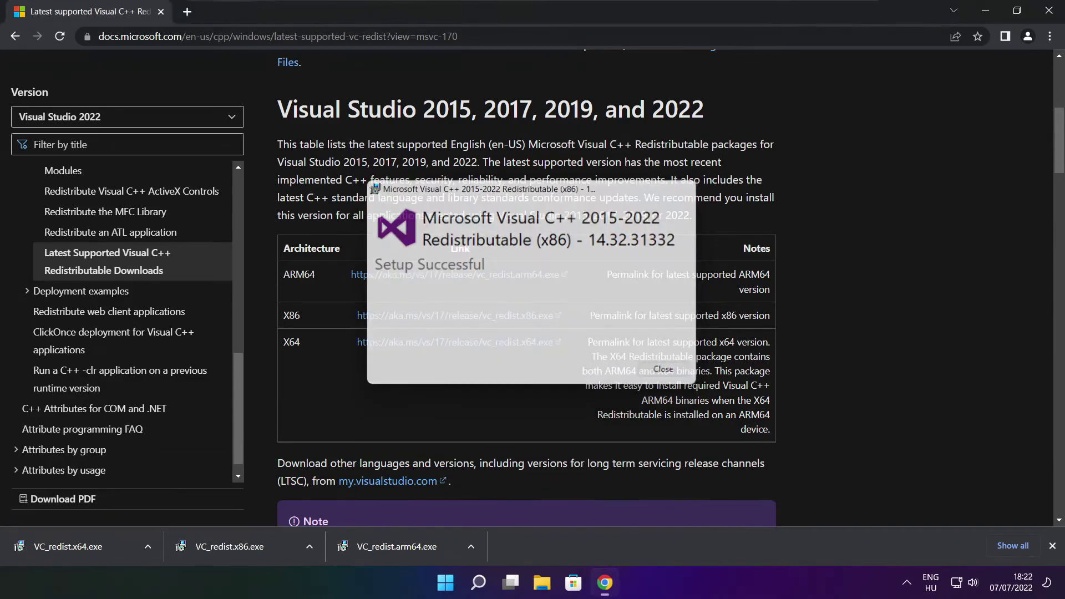
- Install the x64 Visual C++ 2015-2022 Redistributable (14.32.31332) after agreeing to its license terms
click(89, 547)
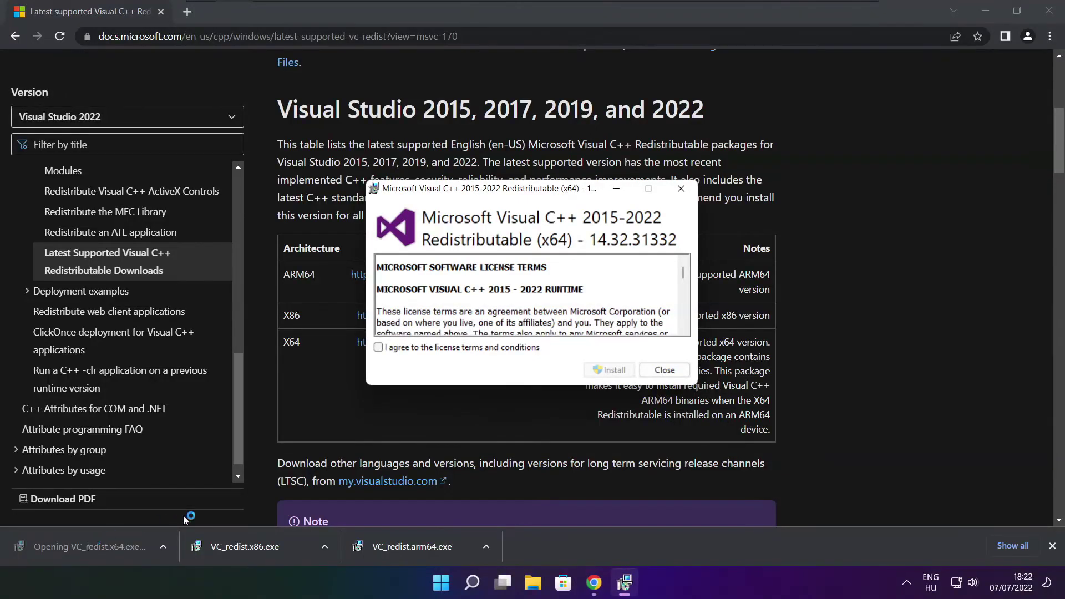
drag(683, 273, 683, 319)
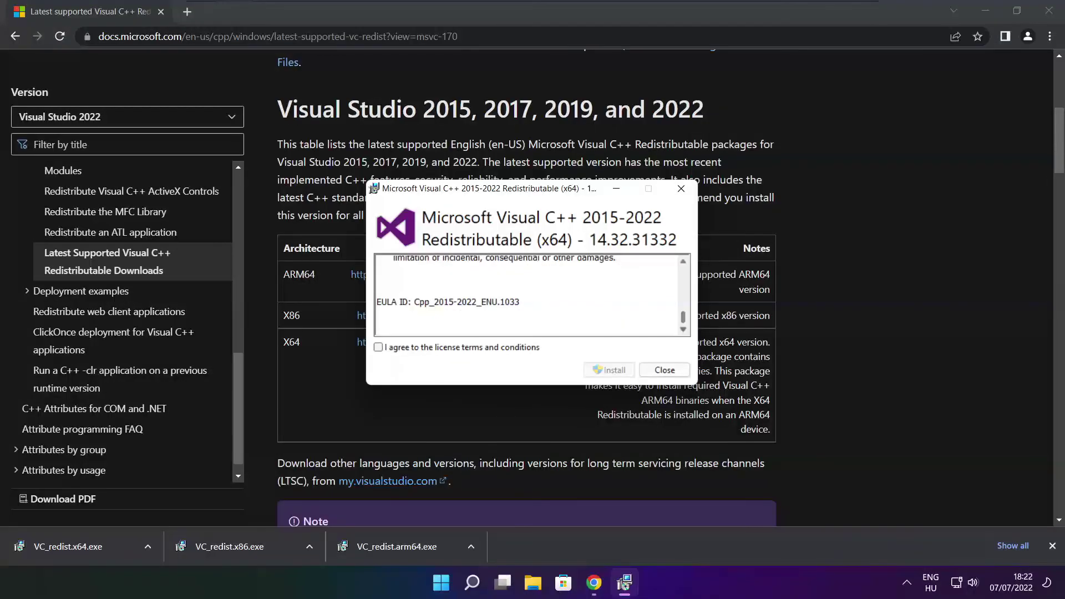
click(402, 349)
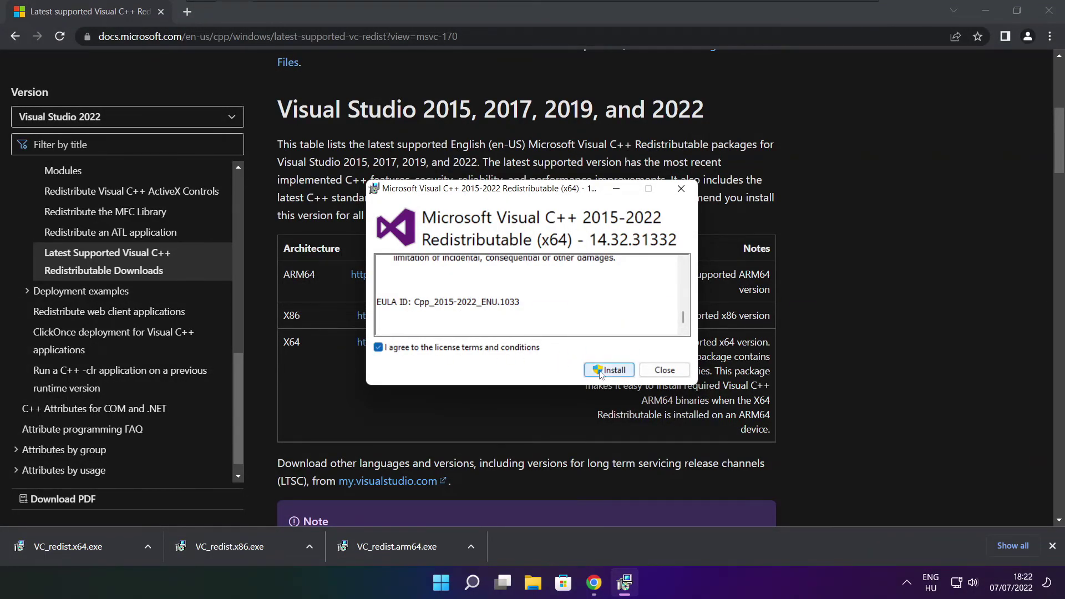
click(612, 376)
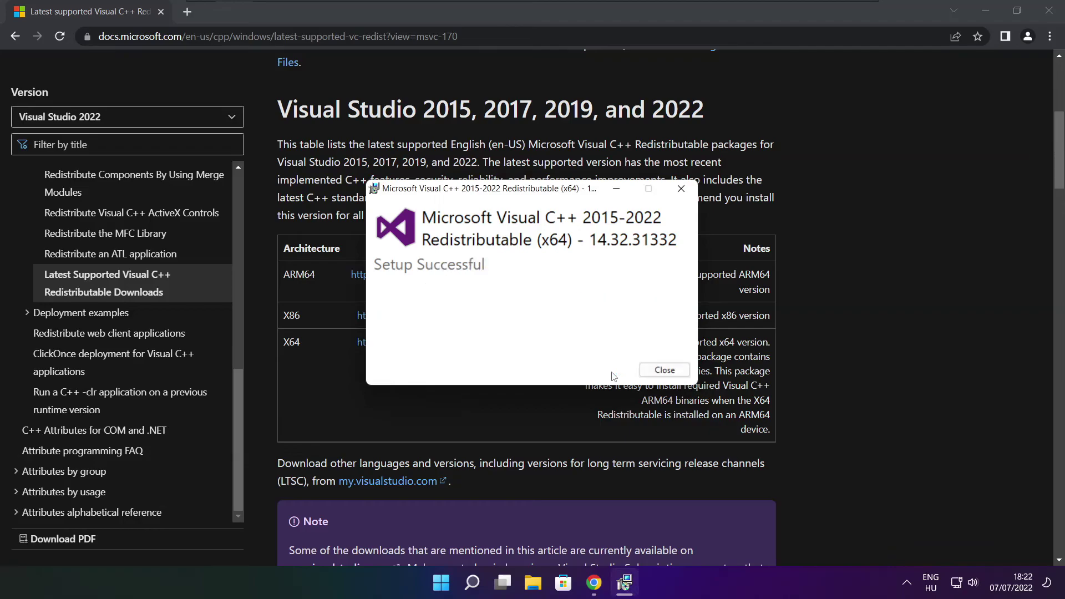
click(664, 370)
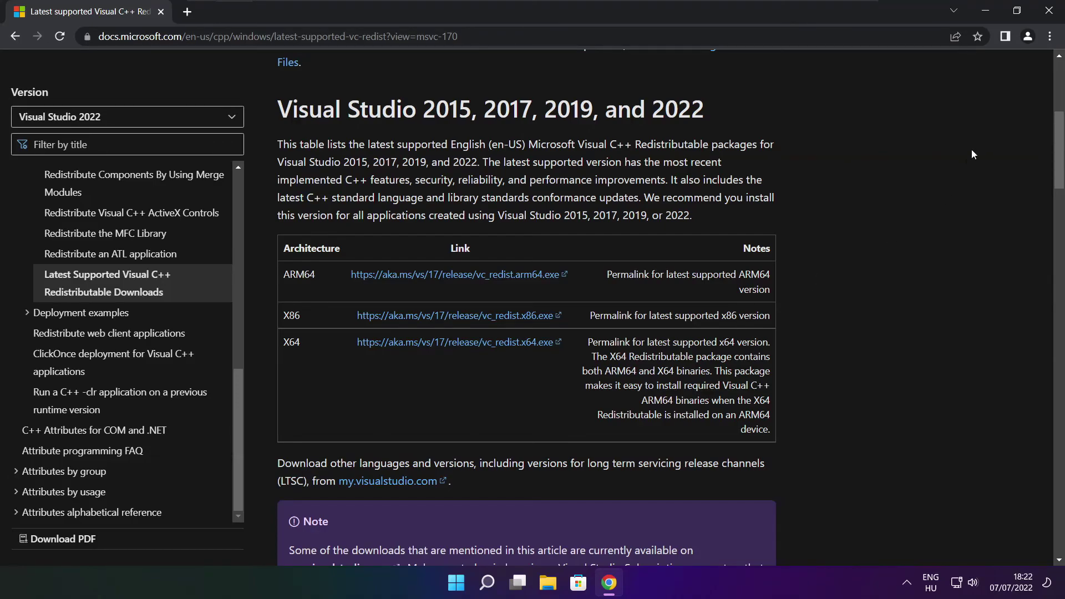
- Close Chrome and restart the computer from the Start menu's power options
click(1048, 15)
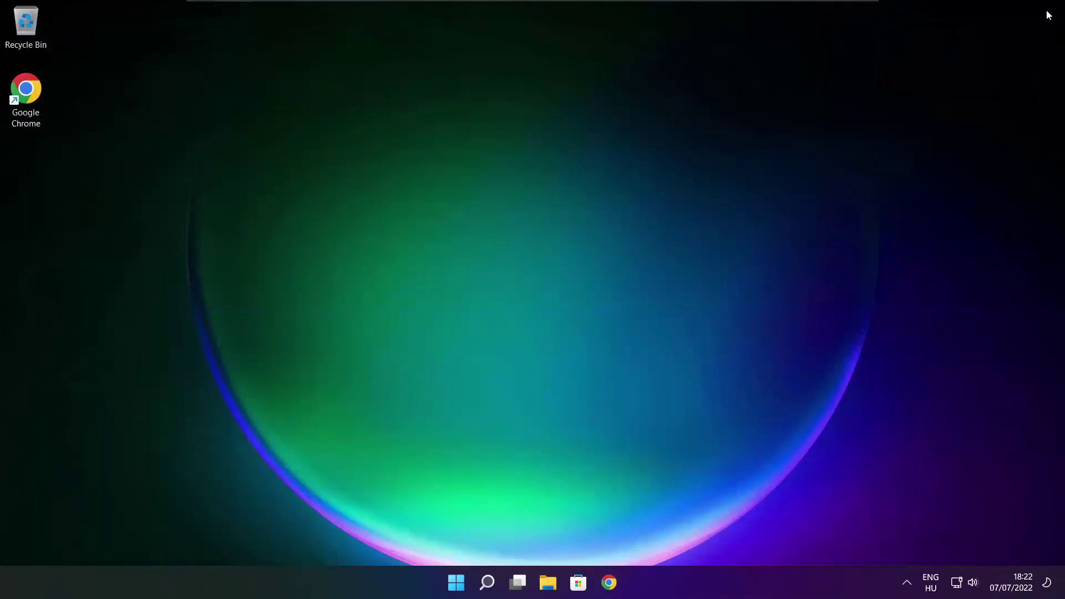
click(460, 588)
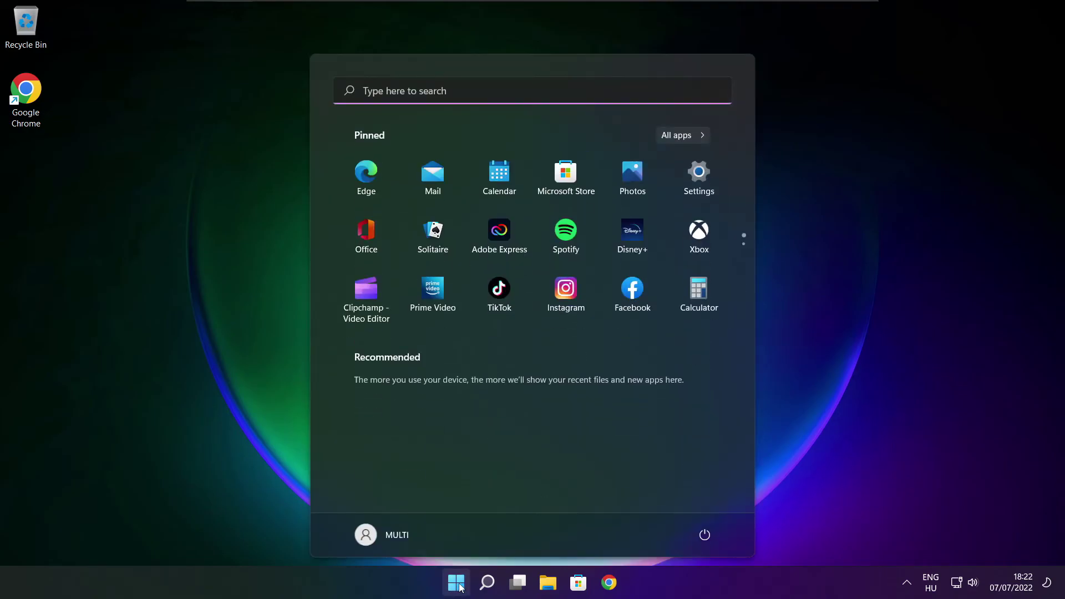
click(703, 538)
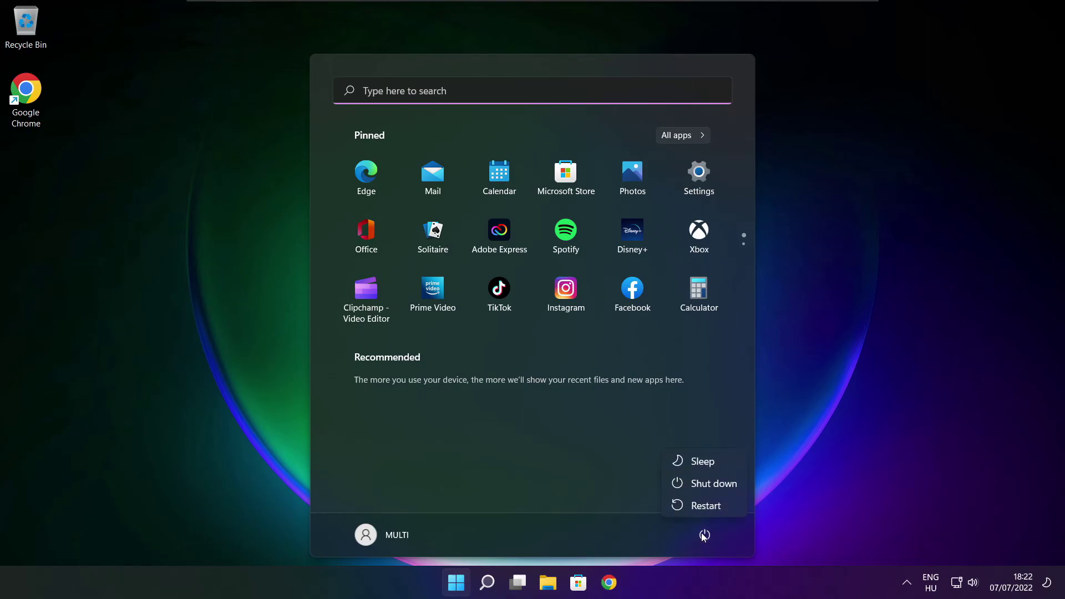
click(712, 506)
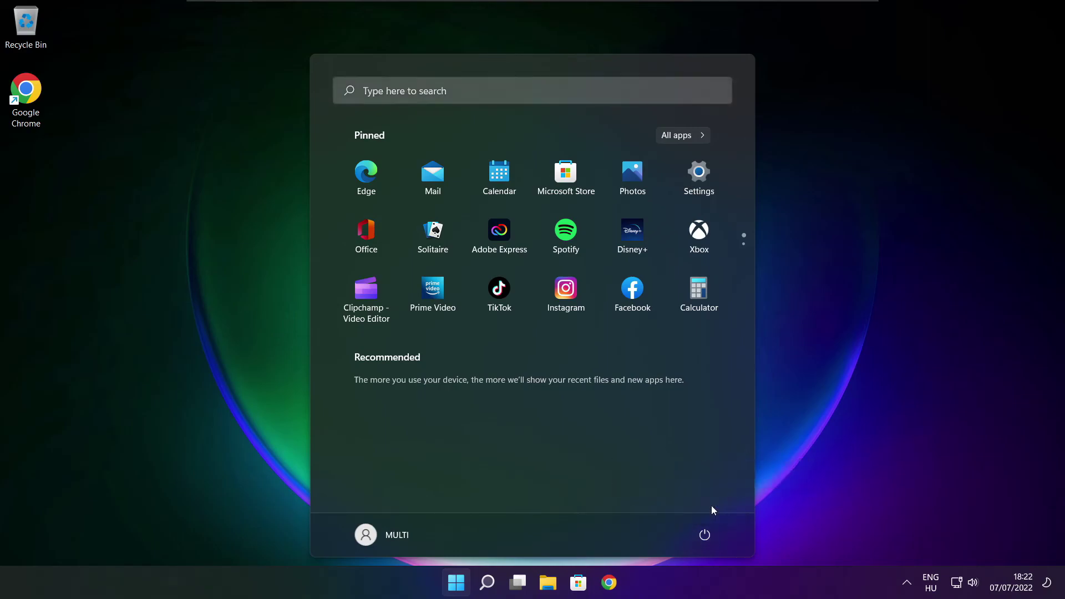